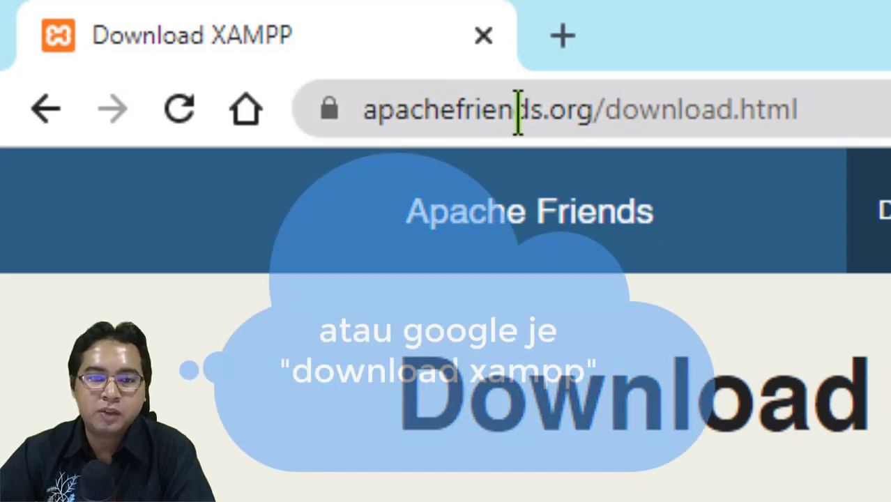
- Examine the XAMPP for Windows versions and their matching PHP versions on the Apache Friends download page
scroll(530, 325, "down", 1)
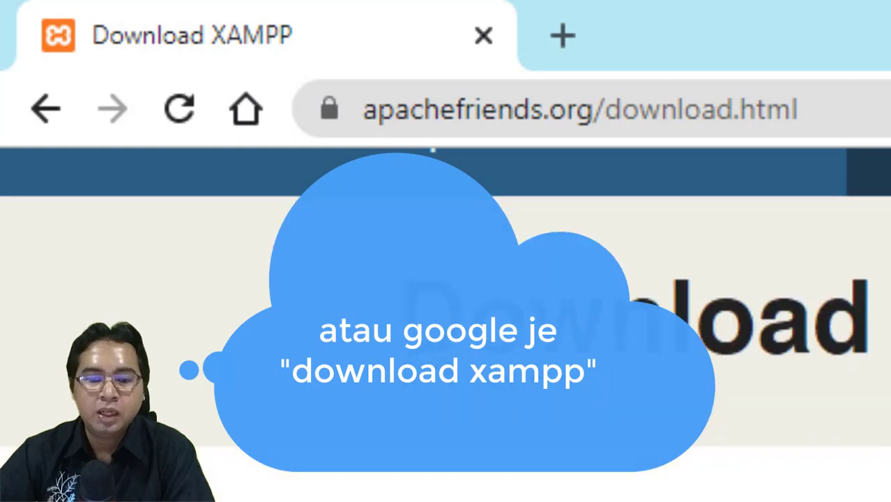
scroll(530, 324, "down", 3)
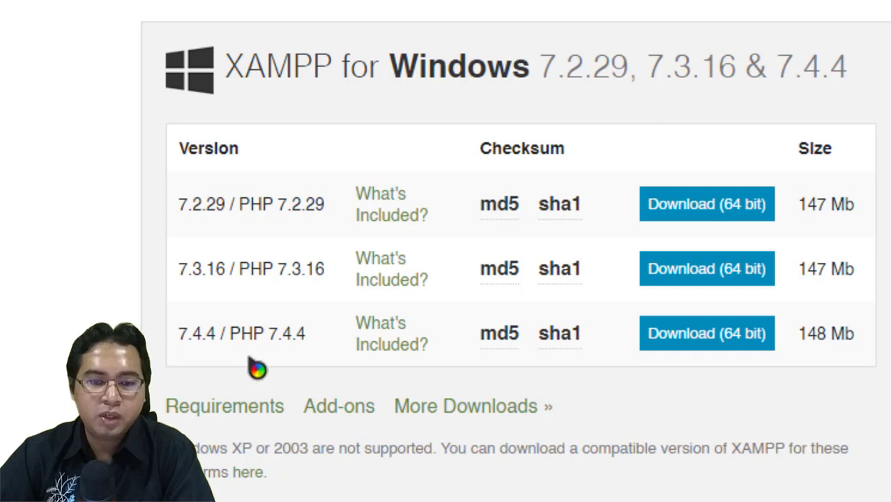
left_click_drag(179, 336, 220, 341)
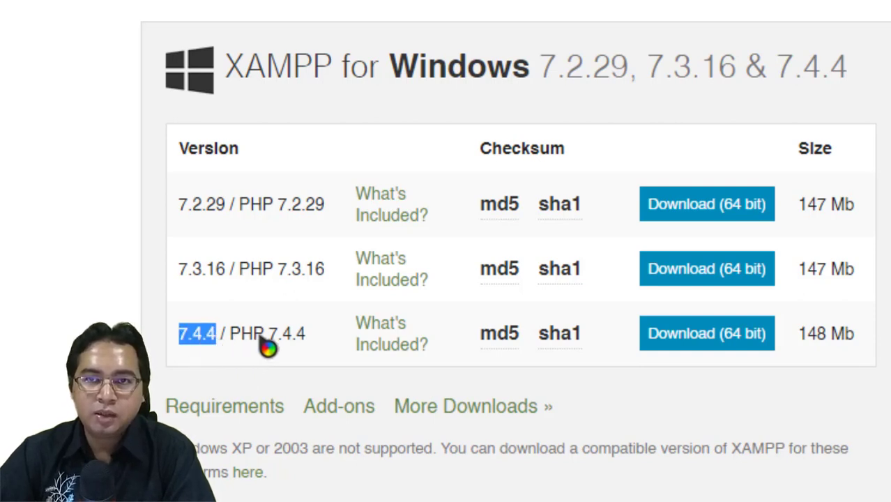
left_click_drag(269, 336, 340, 343)
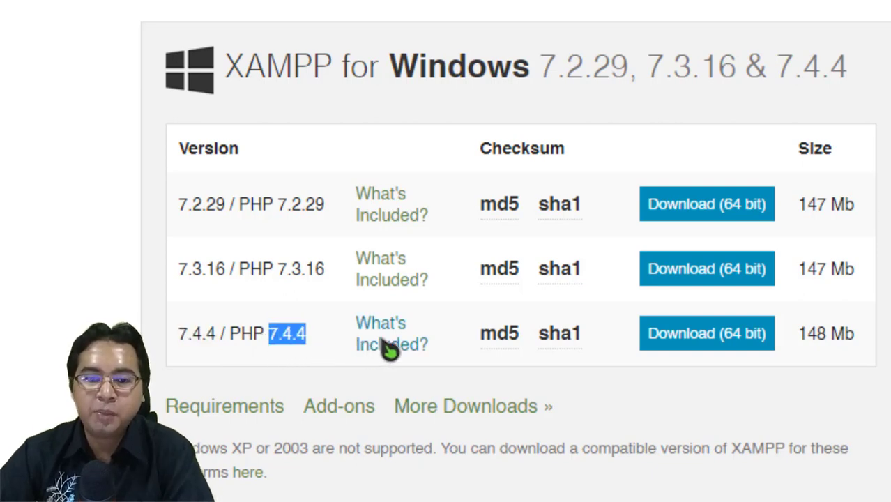
left_click(182, 277)
left_click_drag(183, 278, 226, 277)
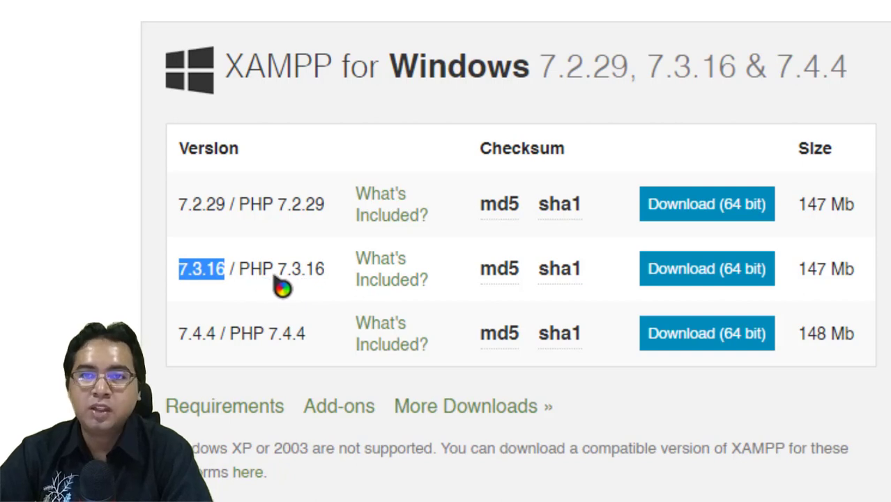
left_click(224, 337)
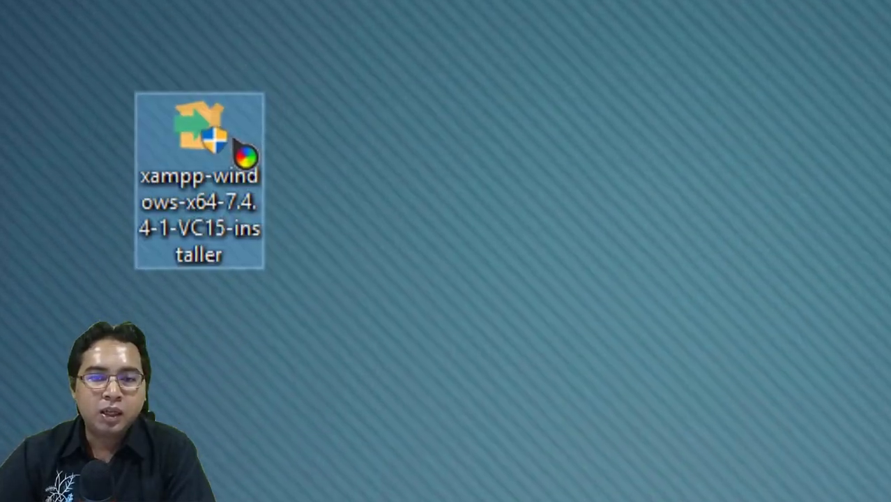
- Run the XAMPP 7.4.4 installer as administrator, accept the UAC warning and continue past the welcome page
right_click(185, 157)
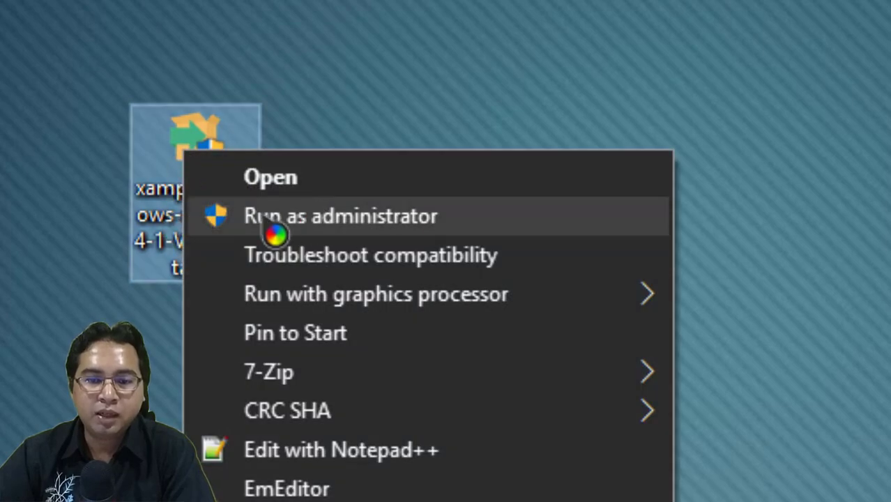
left_click(265, 217)
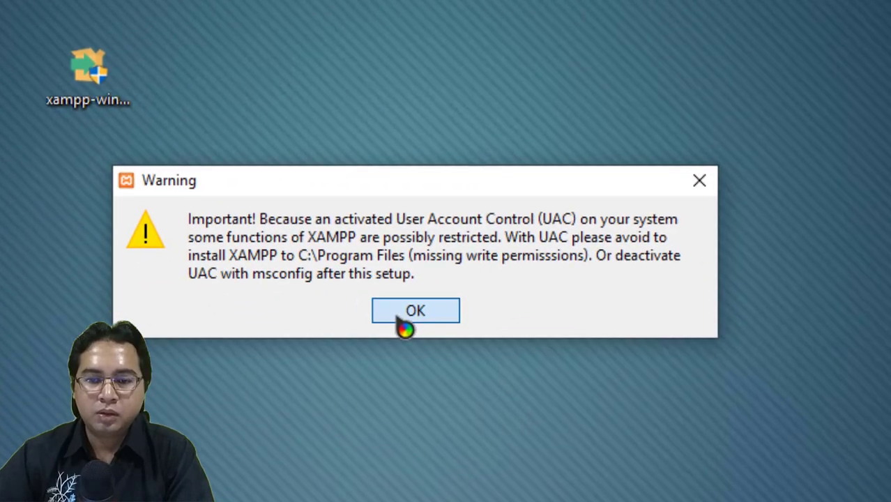
left_click(413, 311)
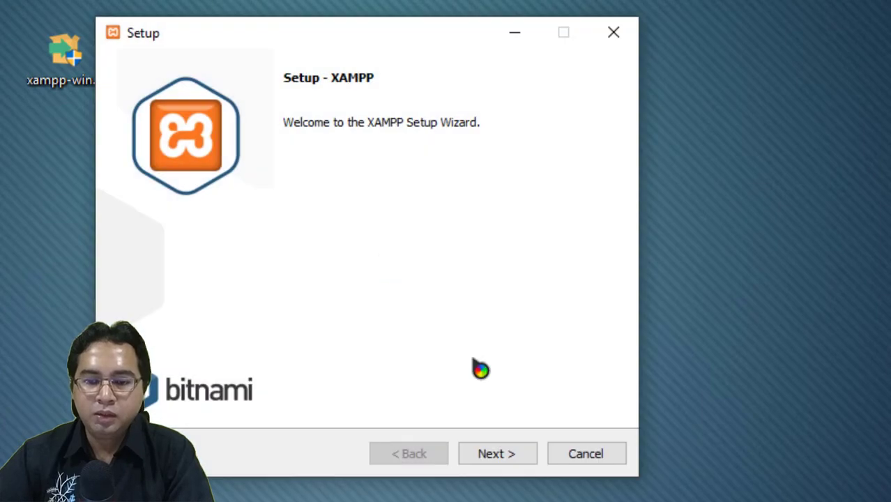
left_click(496, 454)
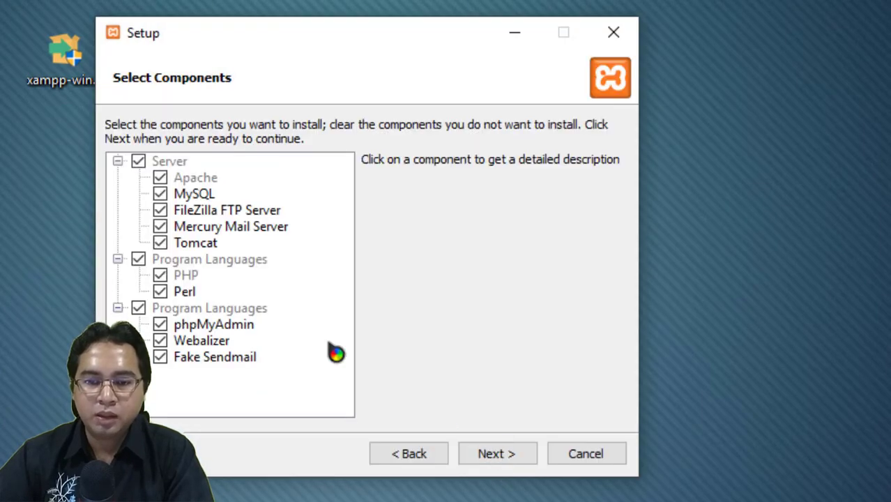
- Exclude FileZilla FTP Server, Mercury Mail Server and Tomcat from the components to install, and continue
left_click(222, 180)
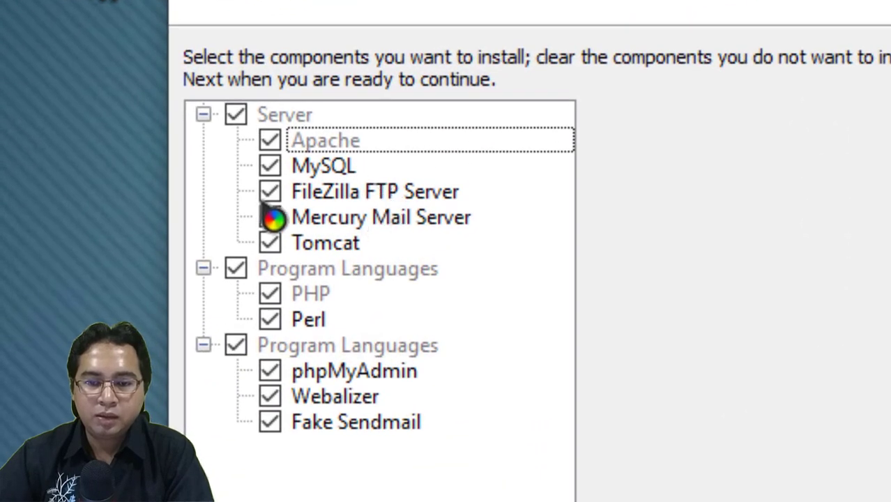
left_click(245, 195)
left_click(271, 218)
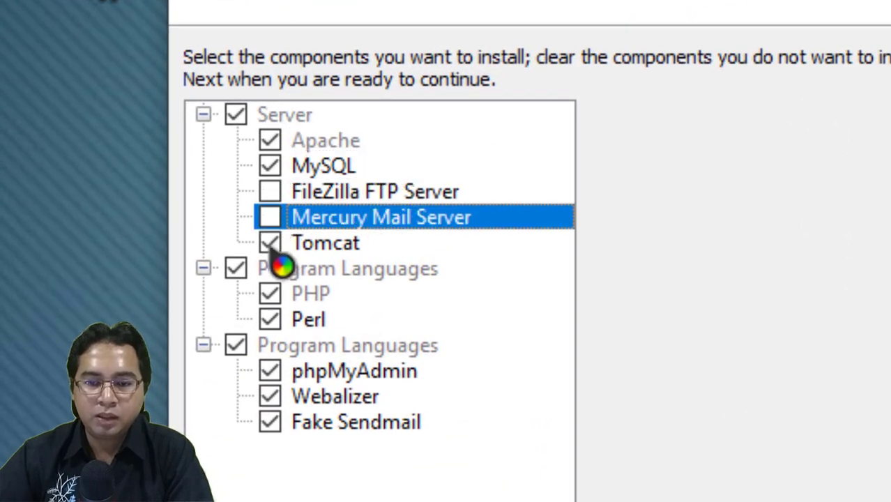
left_click(272, 243)
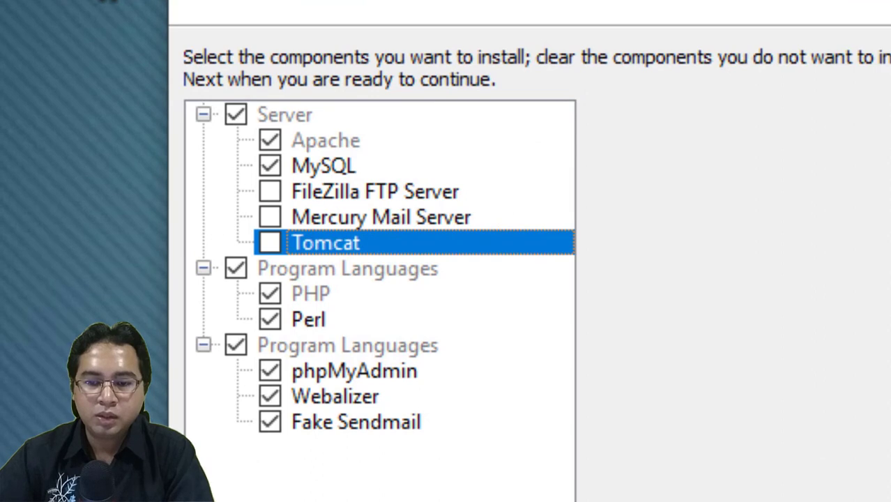
left_click(887, 498)
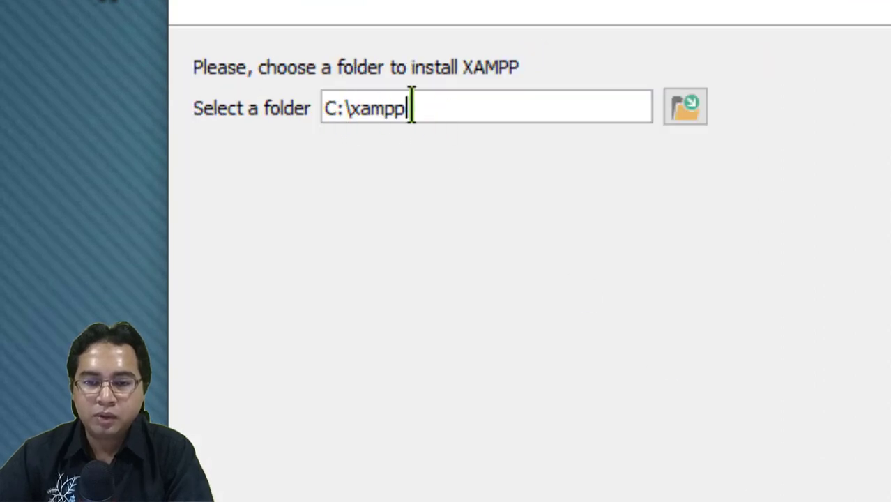
- Install XAMPP into C:\xampp with English as the language and the Bitnami information option off, finishing with the Control Panel set to start
left_click(887, 498)
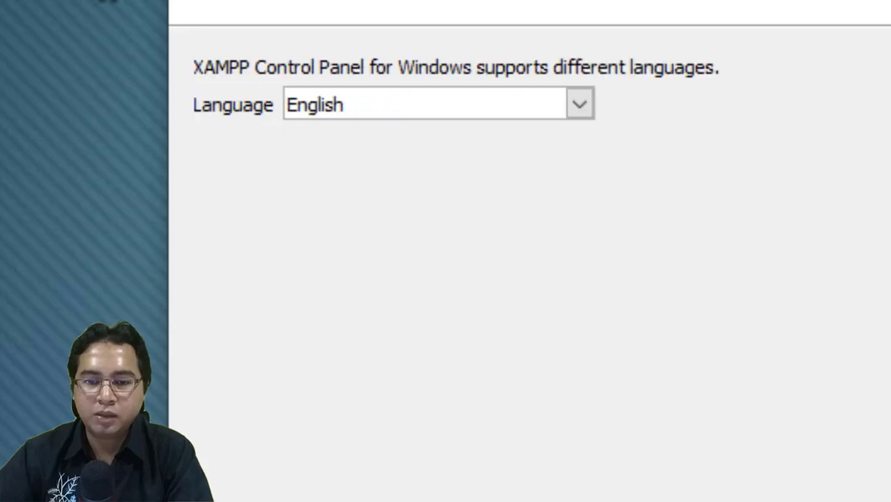
left_click(522, 475)
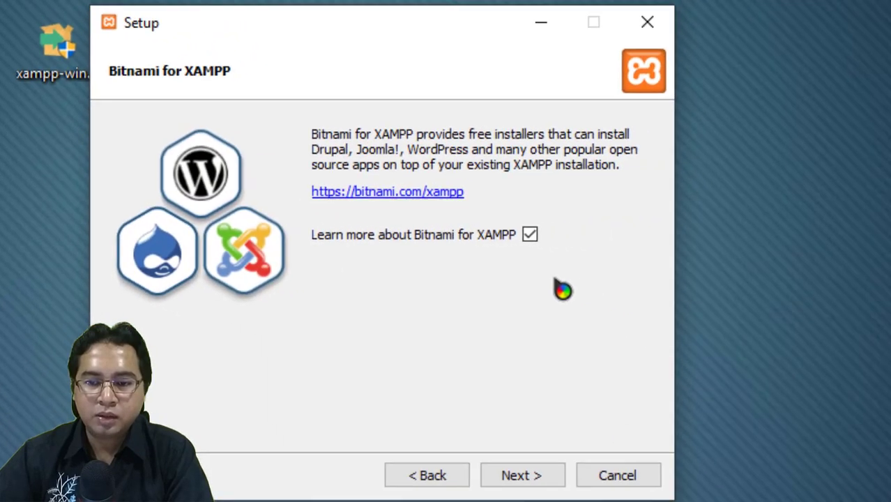
left_click(530, 235)
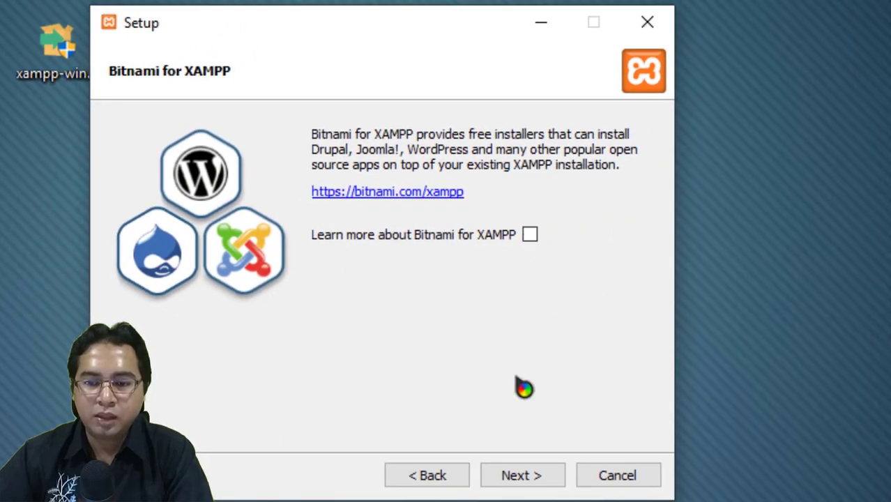
left_click(521, 476)
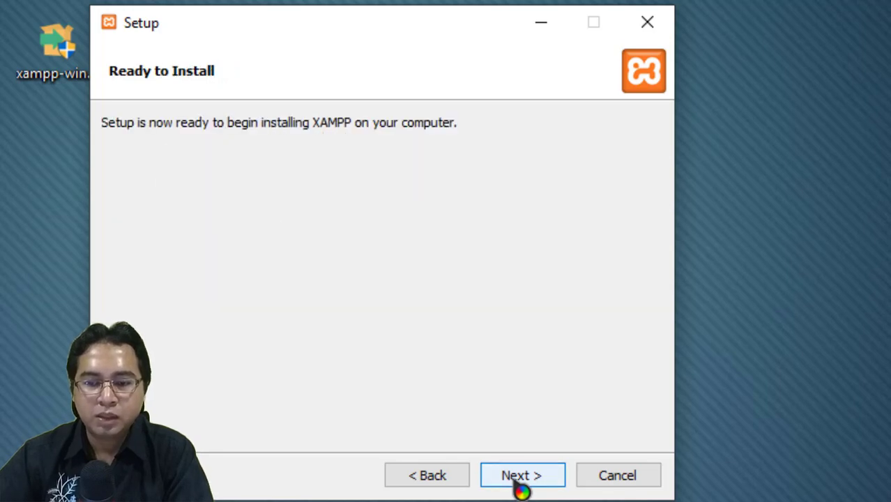
left_click(521, 476)
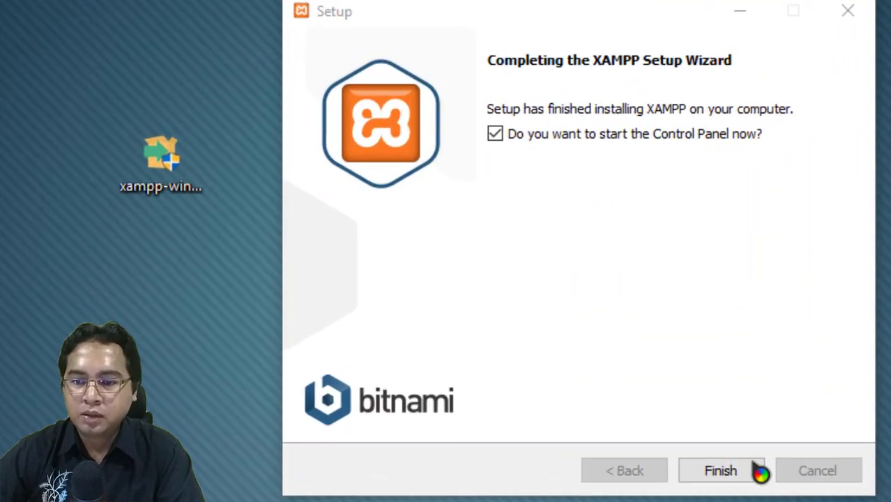
left_click(708, 479)
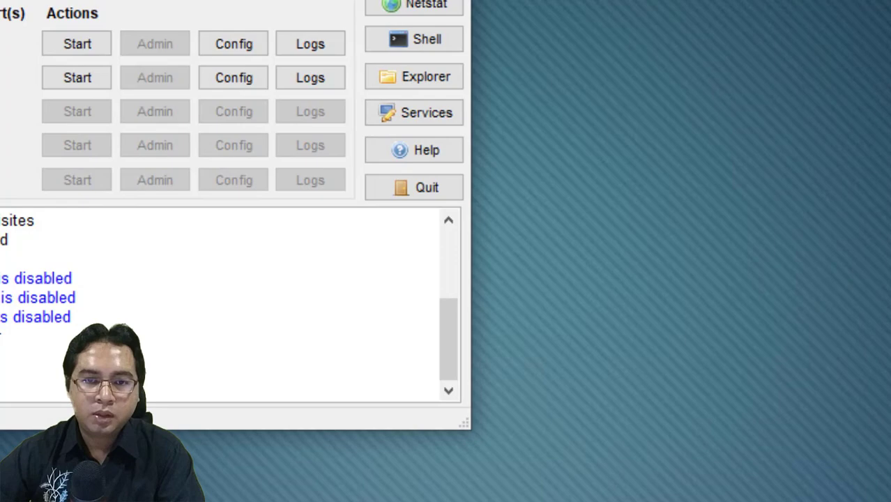
- Bring the whole XAMPP Control Panel window into view and start the Apache and MySQL modules
left_click_drag(299, 0, 320, 0)
left_click_drag(33, 0, 452, 31)
left_click_drag(872, 459, 863, 413)
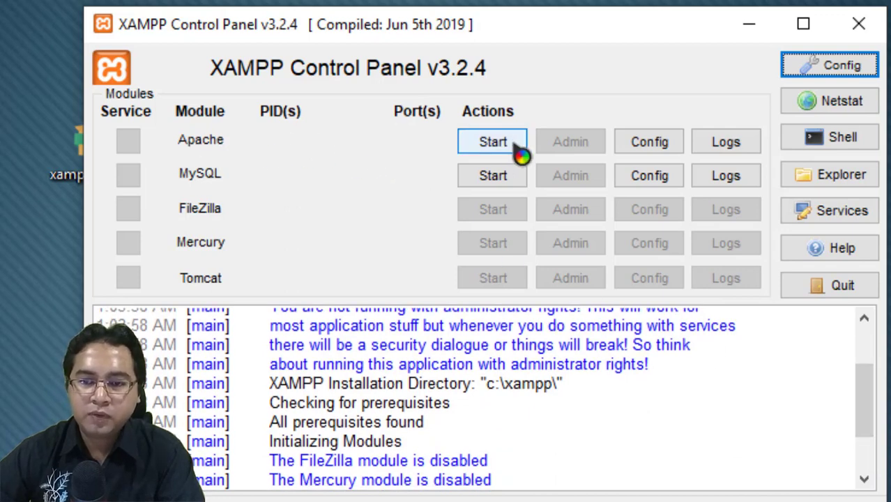
left_click(480, 152)
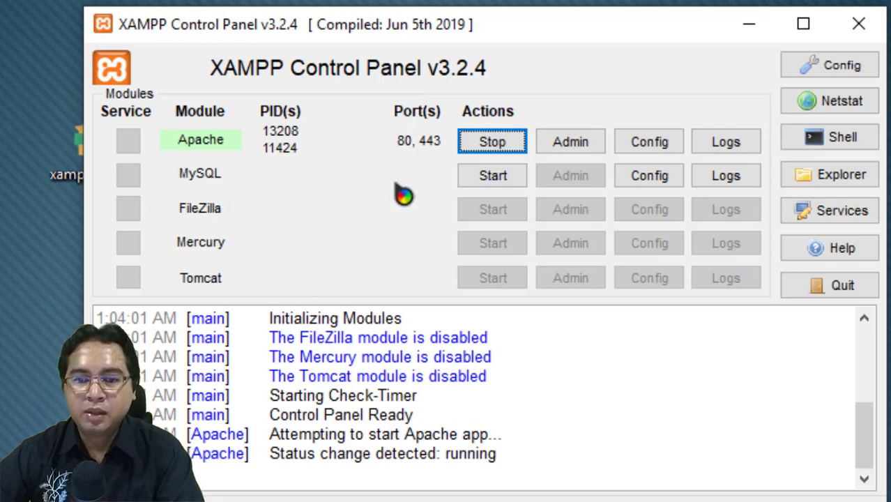
left_click(491, 180)
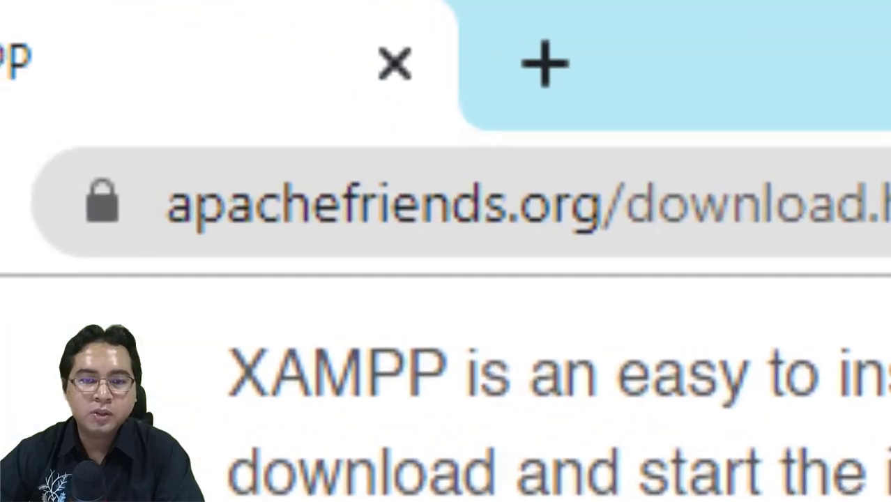
- Switch to the browser, open localhost in a new tab and look through the XAMPP welcome page
left_click(567, 70)
type("localhost")
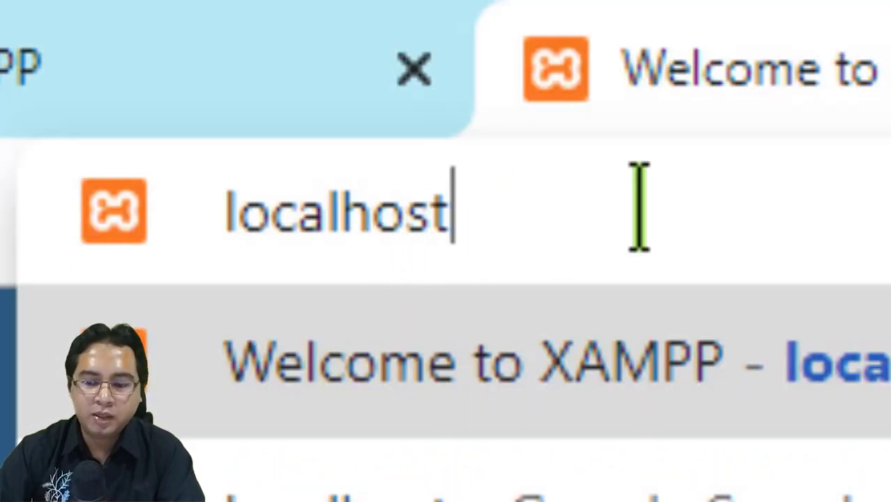
key("Return")
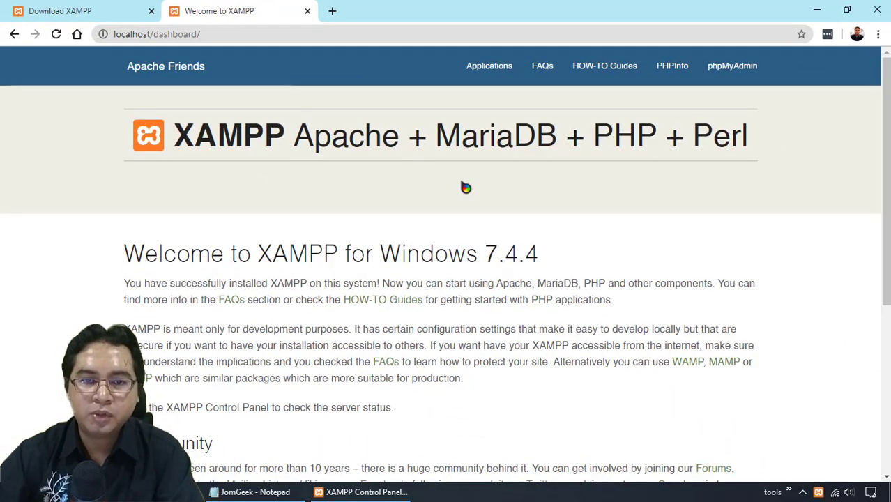
scroll(461, 184, "down", 4)
scroll(459, 194, "up", 1)
scroll(458, 195, "up", 3)
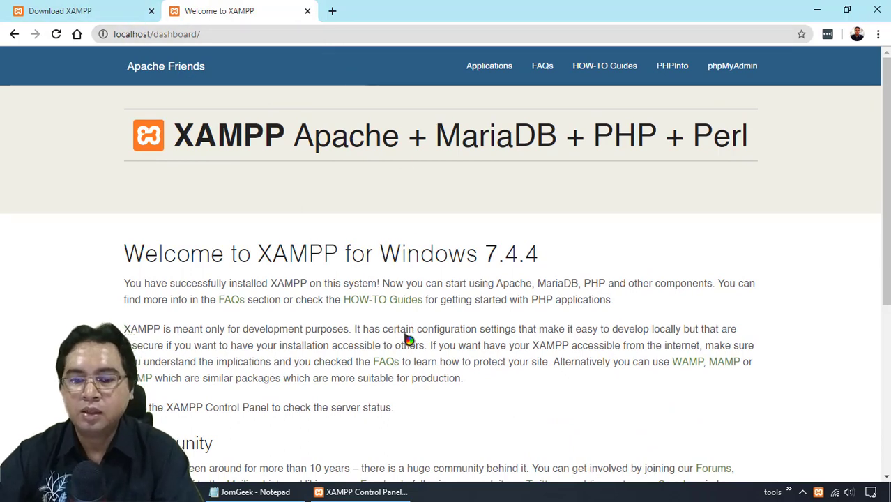
- Switch to the XAMPP Control Panel, browse to its installation directory and open the htdocs folder
left_click(364, 491)
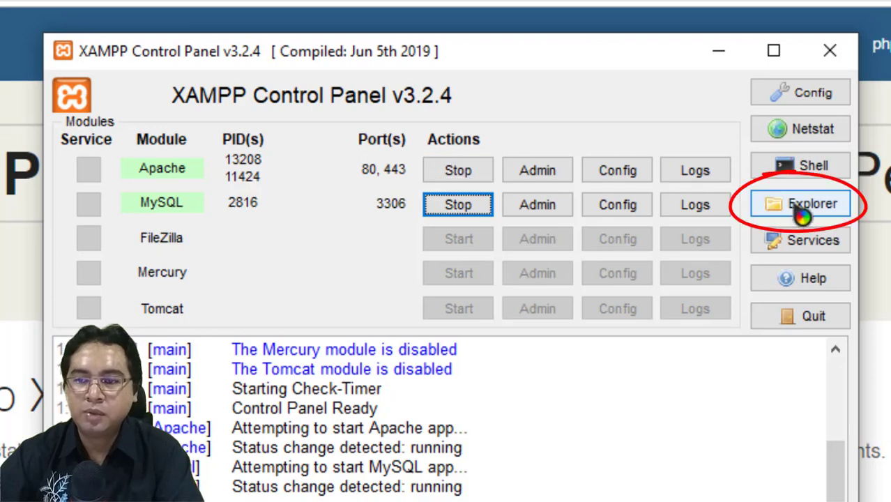
left_click(801, 210)
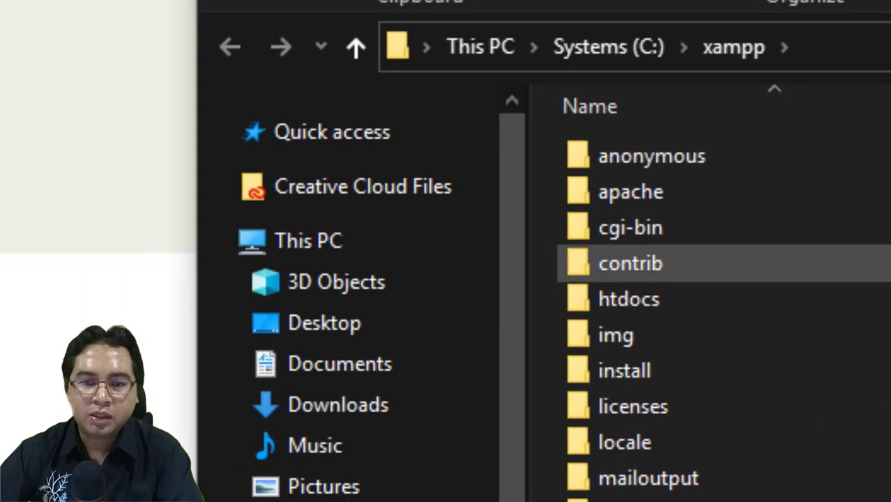
double_click(638, 319)
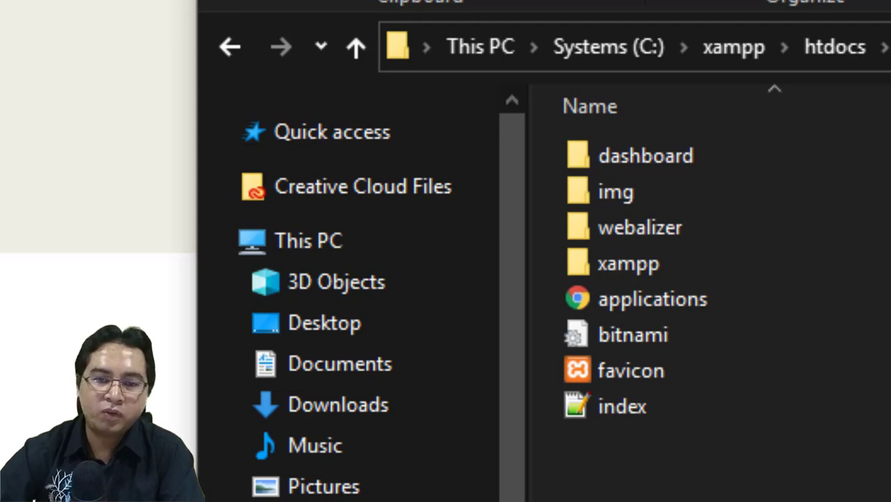
- Create a folder named projekphp inside C:\xampp\htdocs and open it
key("ctrl+shift+n")
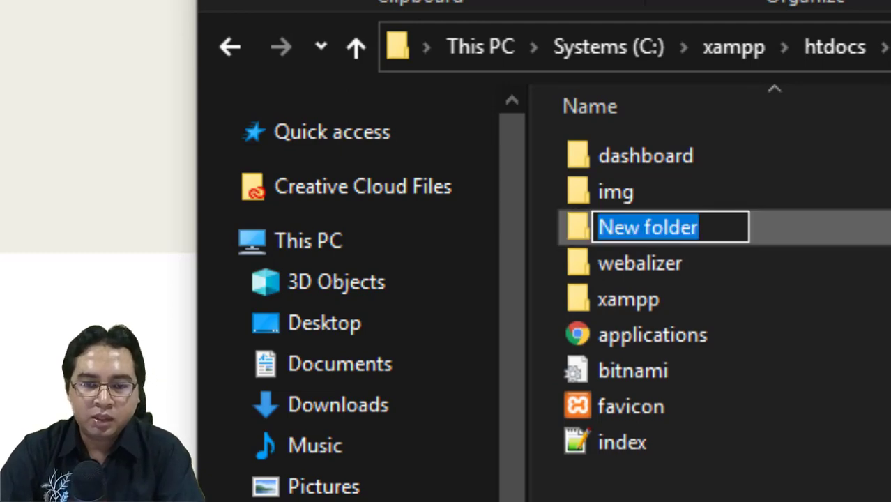
type("projek")
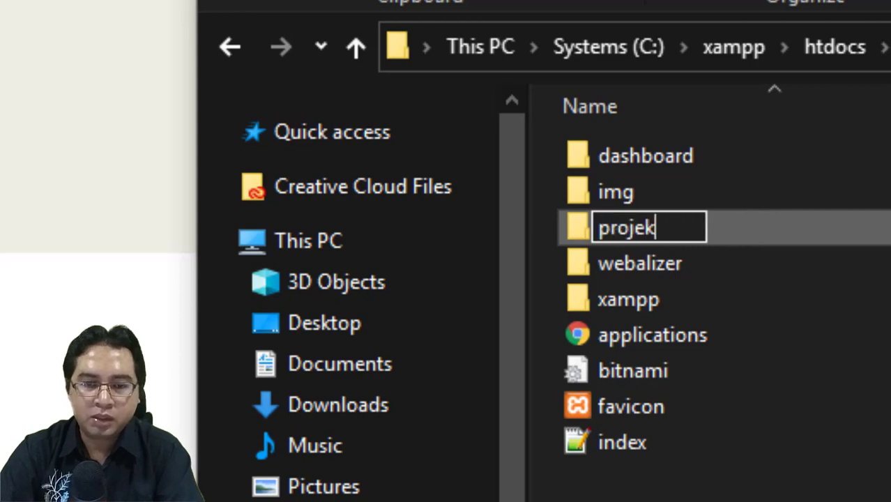
type("php")
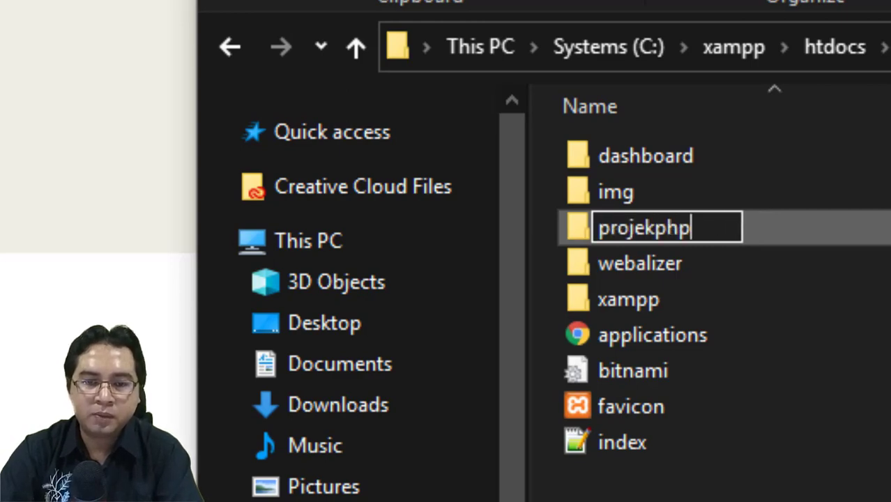
key("Return")
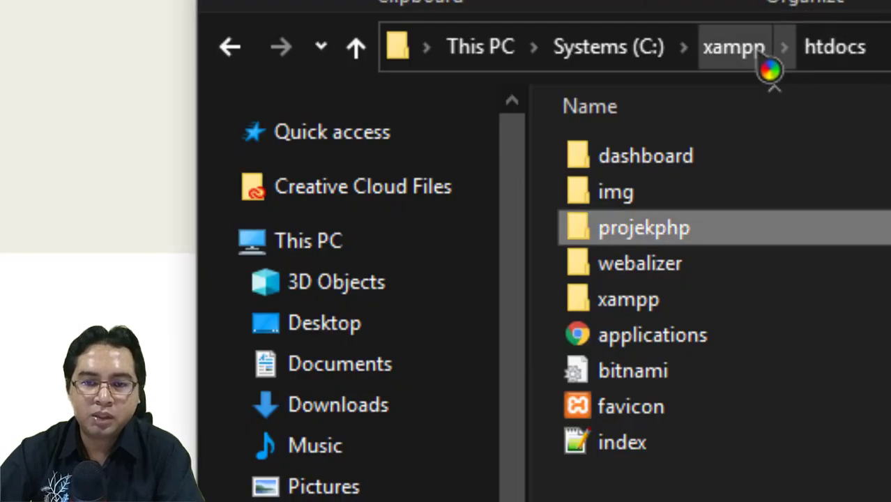
left_click(775, 56)
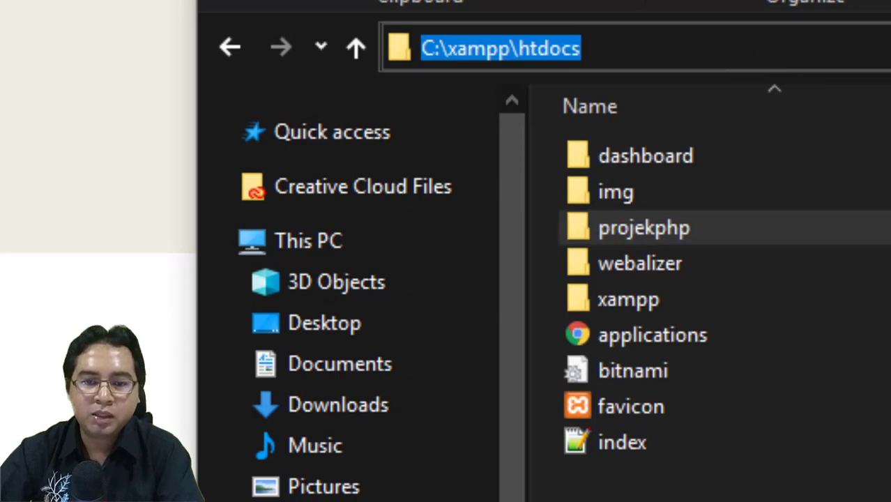
double_click(643, 235)
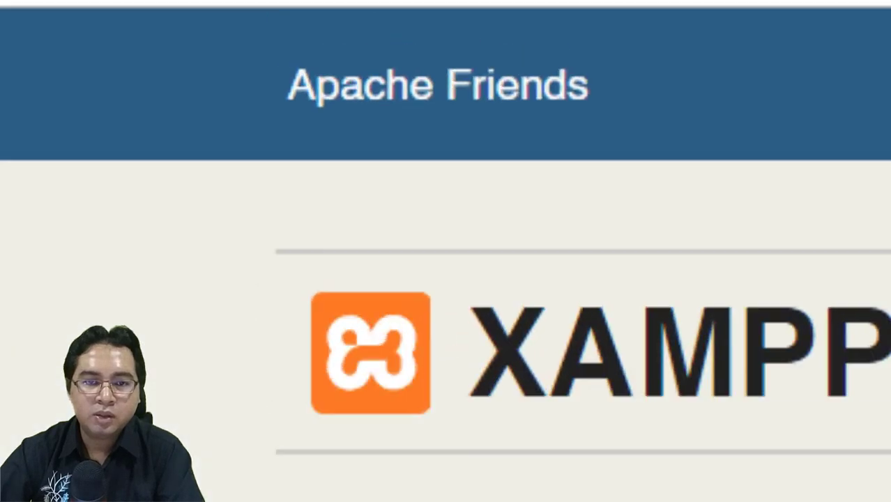
- Replace dashboard with projekphp in the localhost address and load localhost/projekphp
double_click(623, 213)
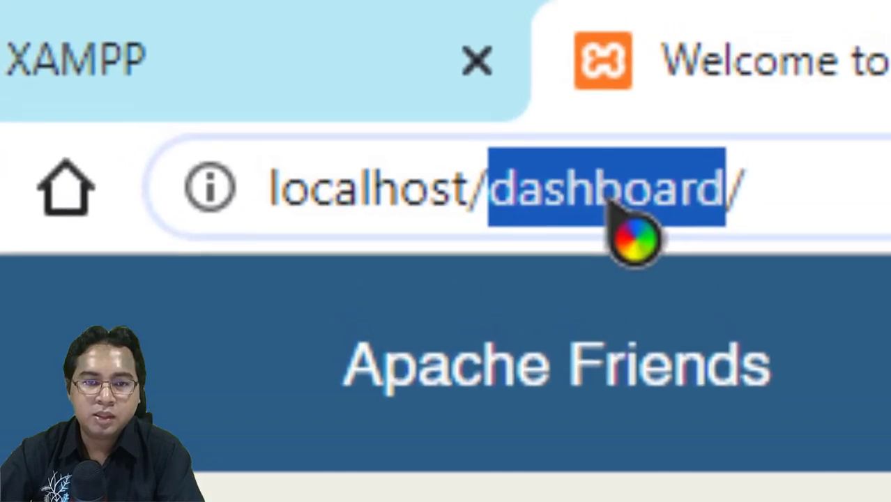
key("BackSpace")
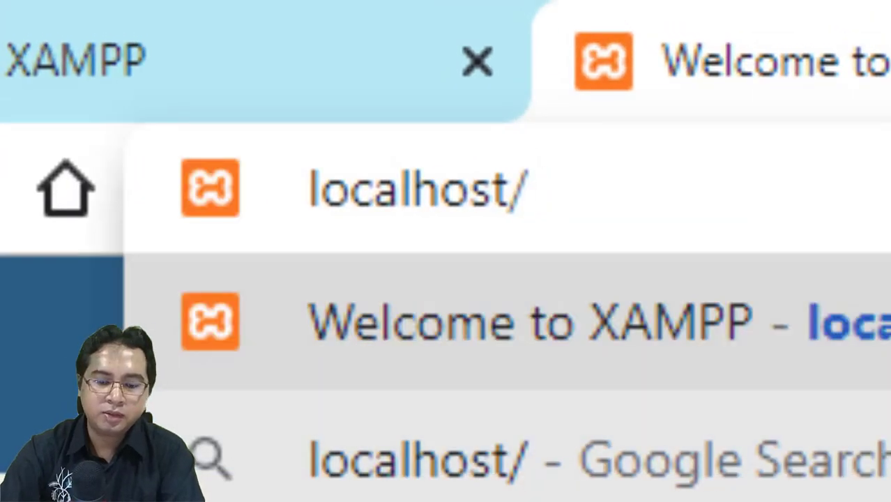
type("projekphp")
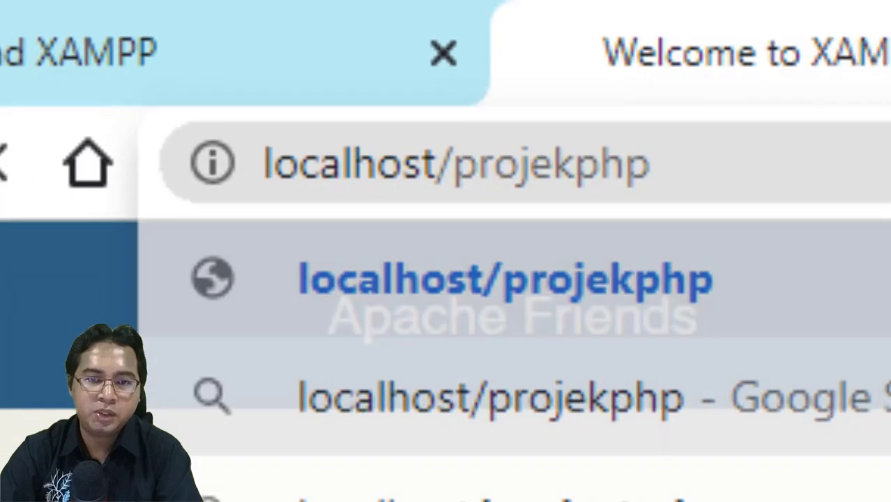
key("Return")
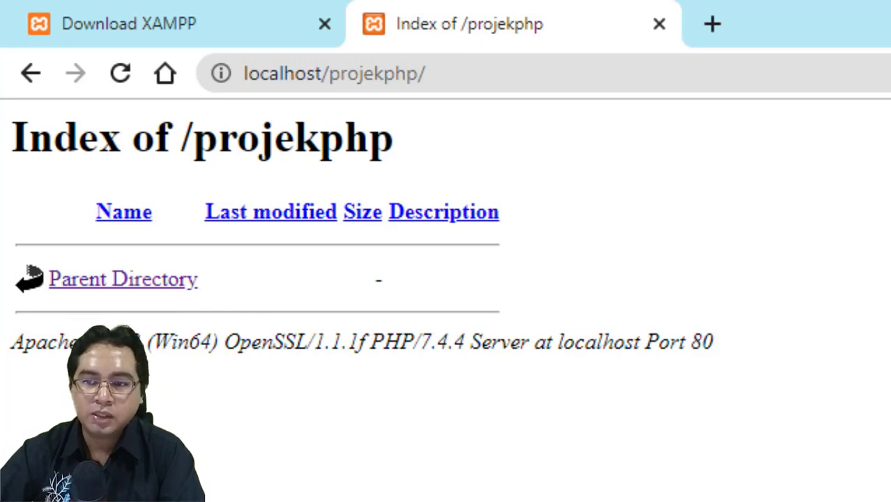
- Launch Notepad++ and move its window so the projekphp index listing stays visible beside it
key("super")
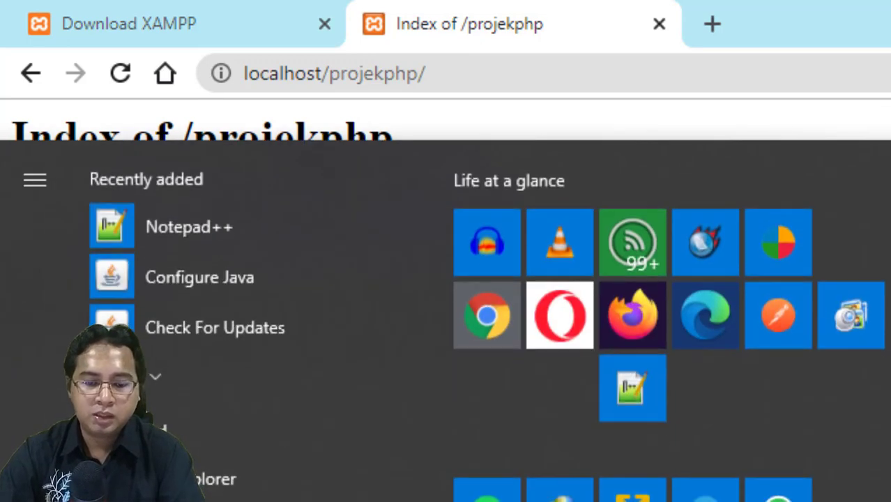
type("notepad")
key("Return")
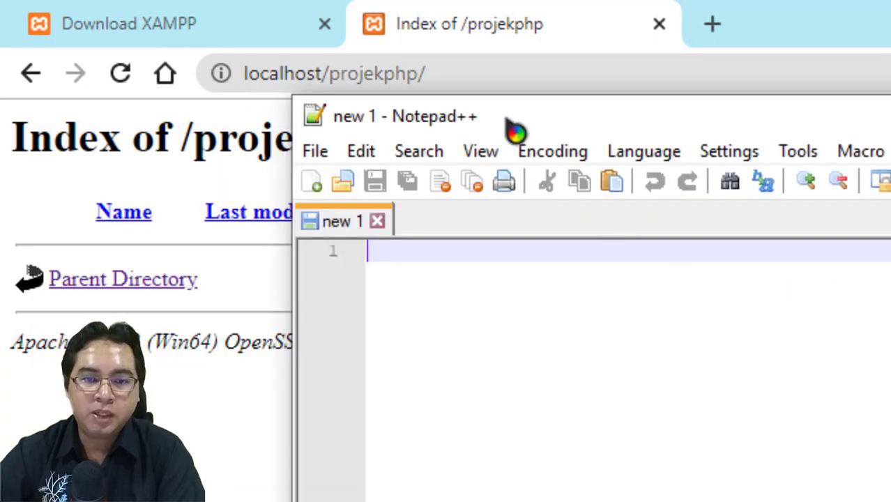
left_click_drag(514, 131, 673, 187)
left_click_drag(456, 149, 535, 127)
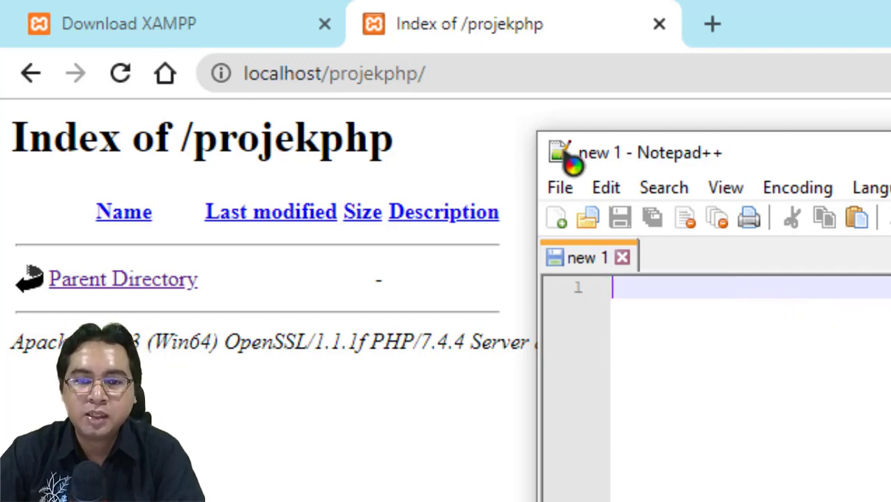
left_click_drag(533, 130, 555, 96)
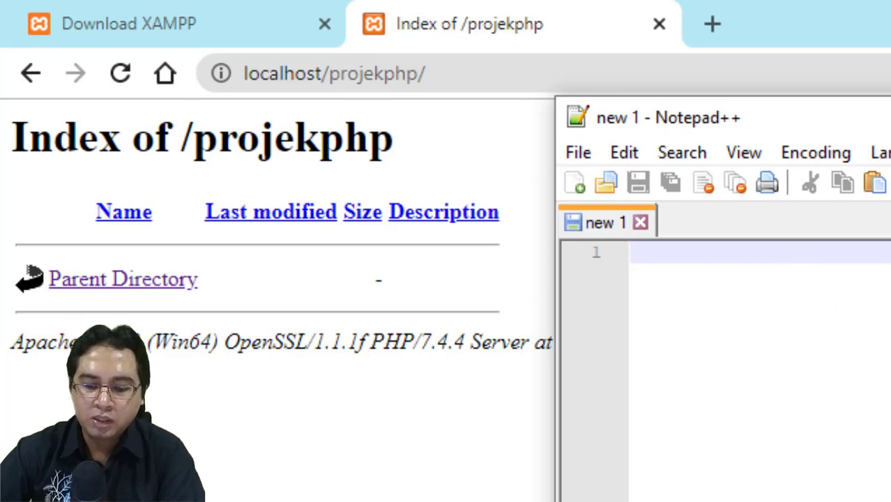
- Write an opening <?php tag and a closing ?> tag in the new file, with blank lines between them
type("<>")
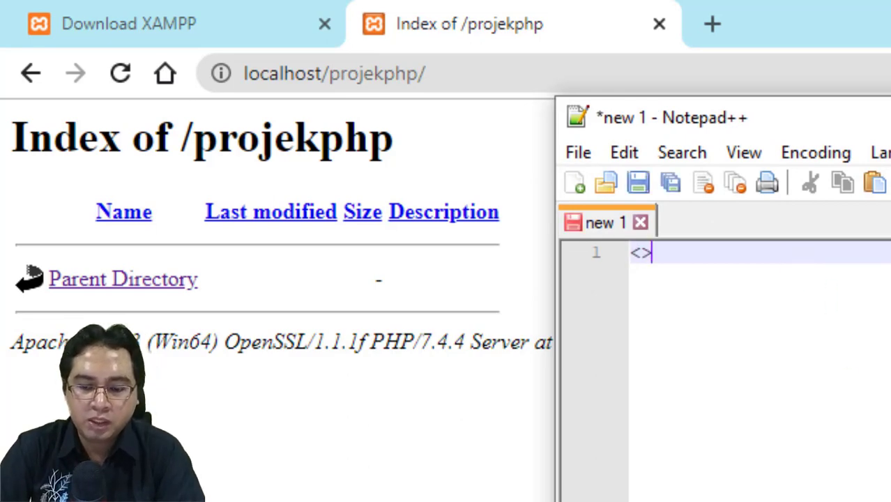
type("?php")
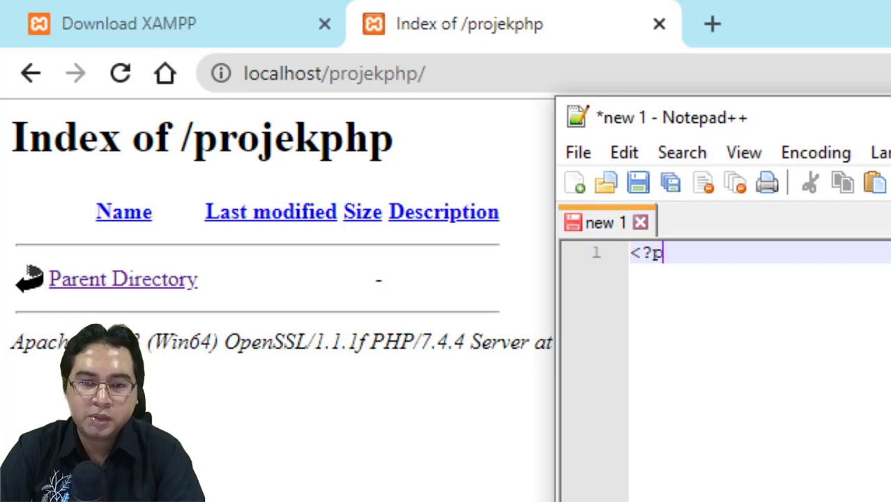
key("Return")
key("Return")
key("Return")
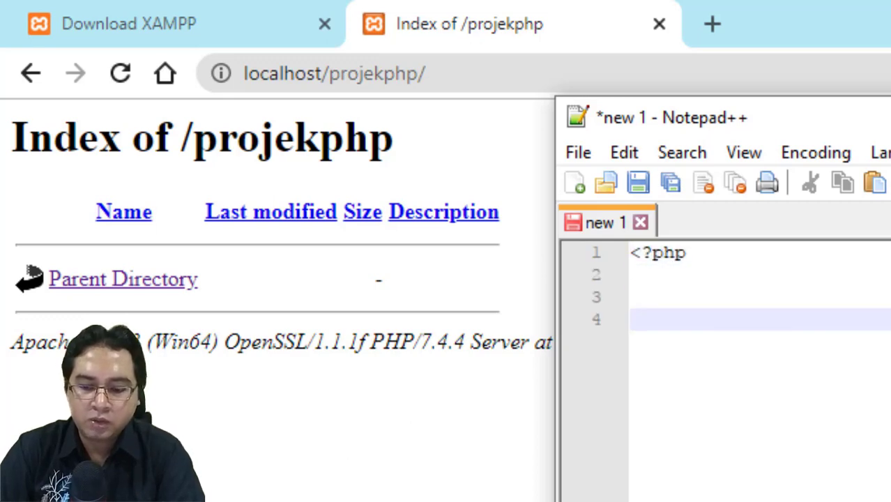
key("Up")
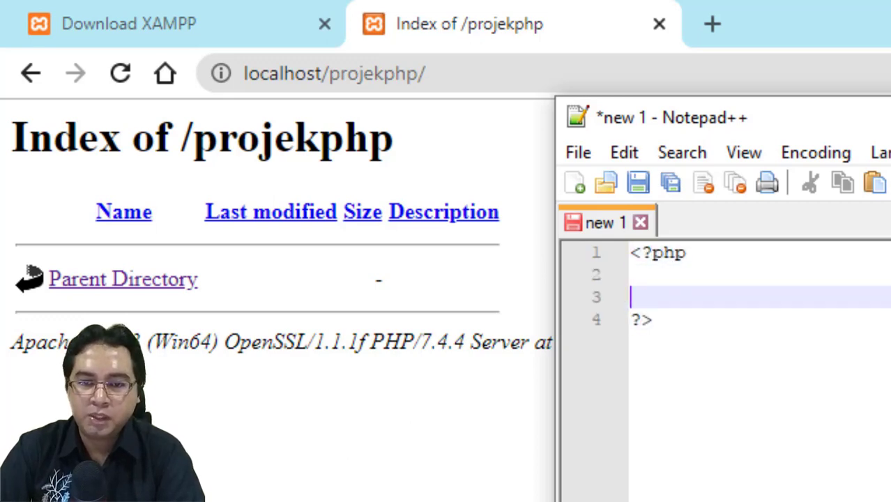
key("Up")
key("Return")
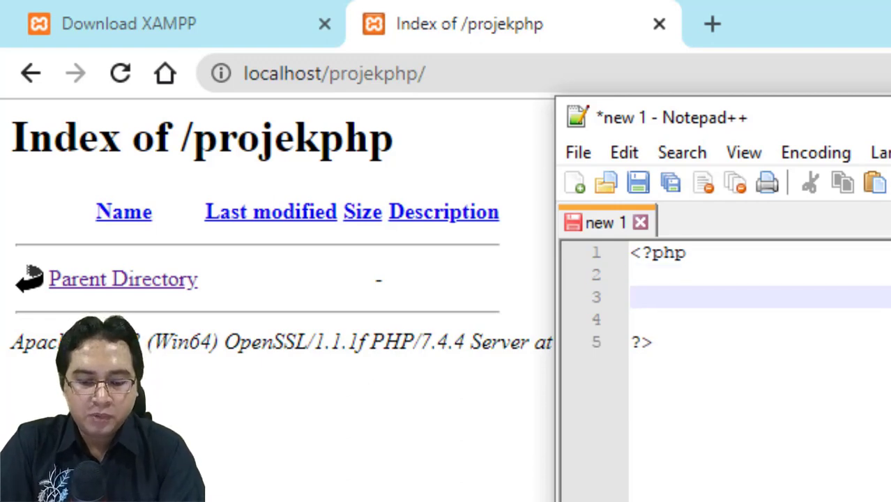
- Add the statement echo "Hello World"; on line 3 between the PHP tags
type("echo ")
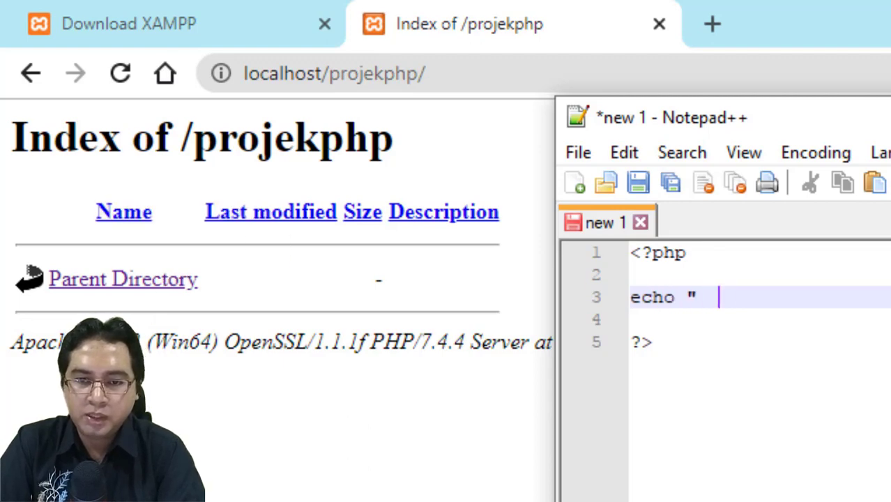
type("\"   \";")
key("Left")
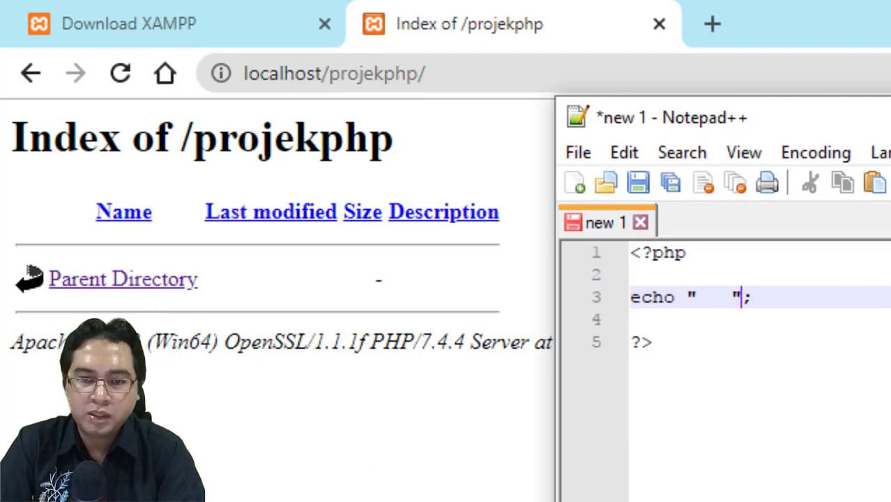
key("BackSpace")
key("BackSpace")
key("BackSpace")
type("Hel")
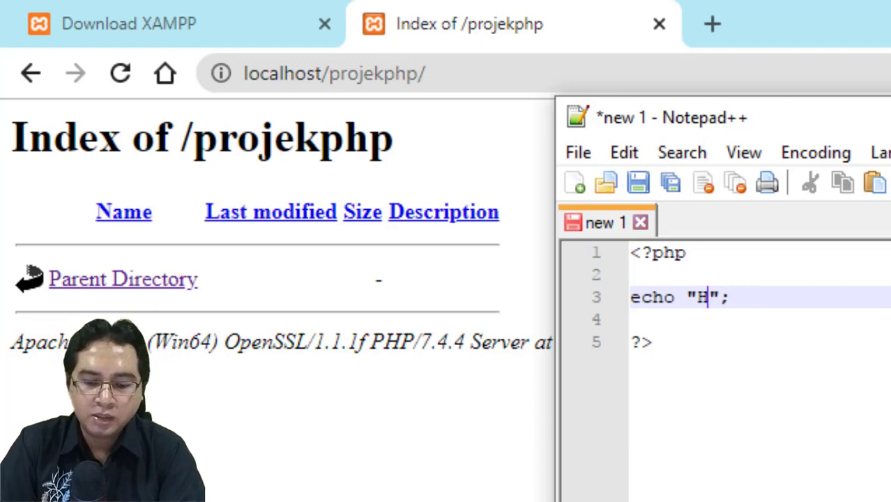
type("lo World")
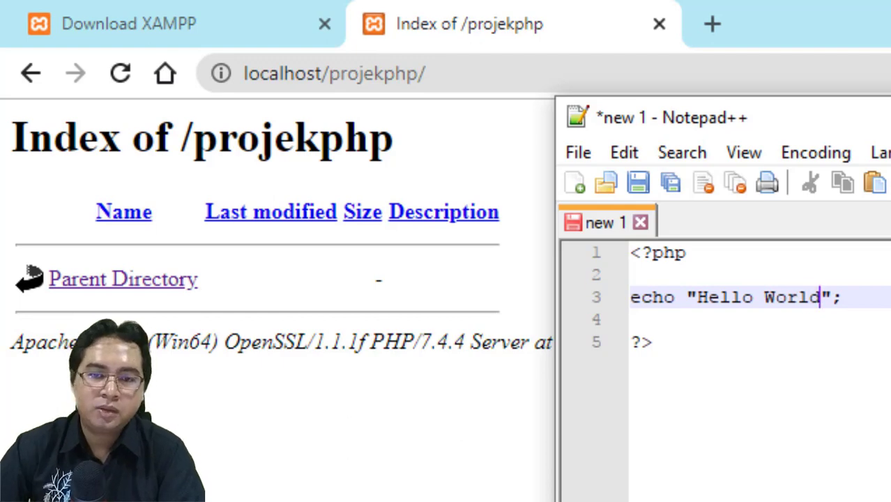
- Save the file as index.php in the C:\xampp\htdocs\projekphp folder
left_click(637, 184)
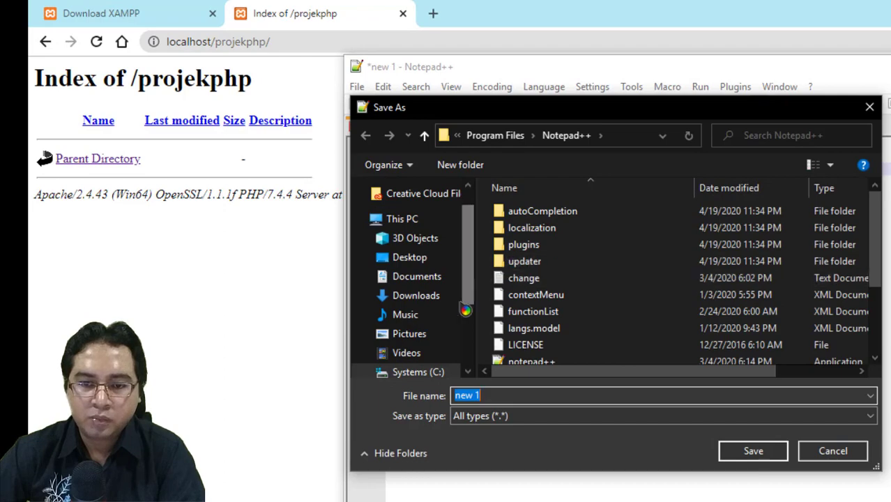
left_click(413, 372)
scroll(607, 327, "down", 6)
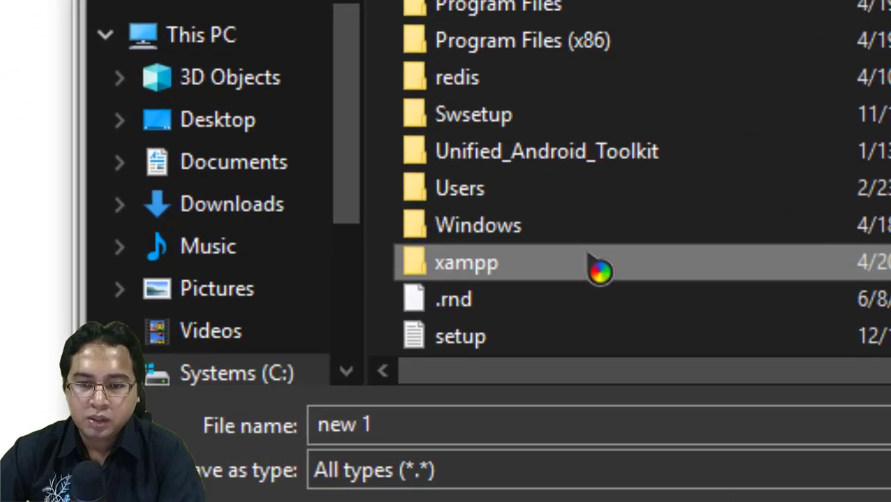
double_click(593, 312)
double_click(548, 255)
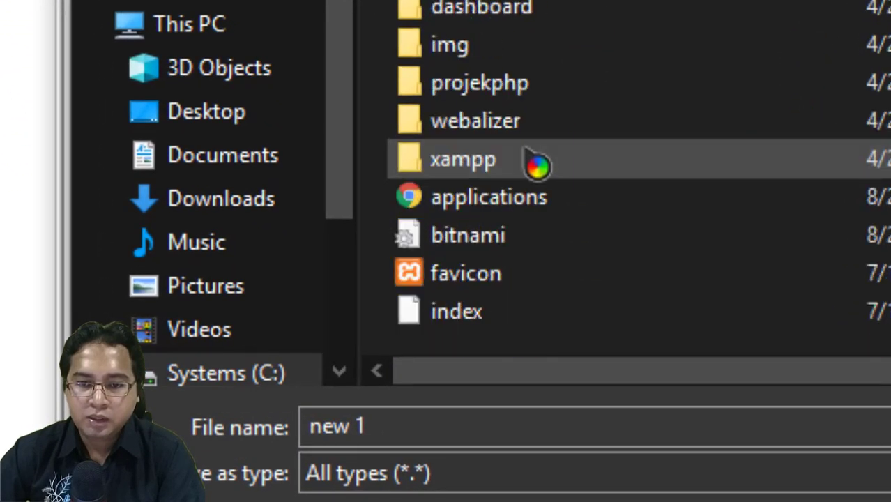
double_click(493, 84)
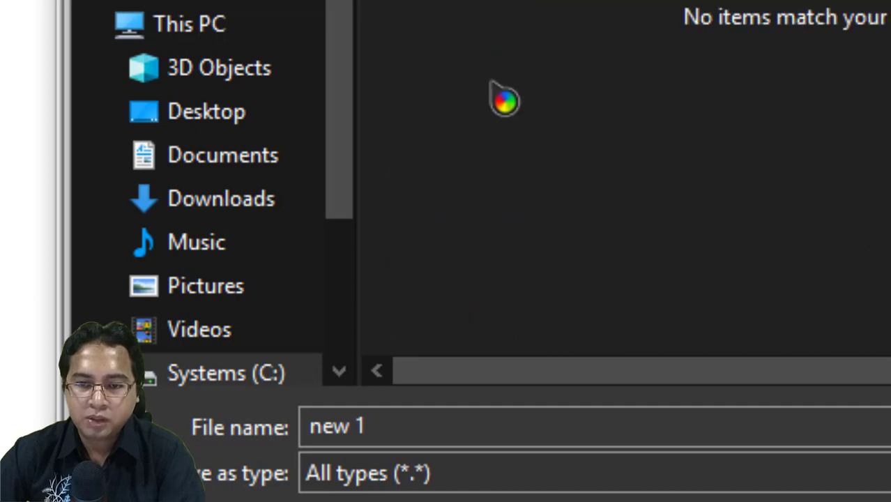
left_click(424, 427)
key("ctrl+a")
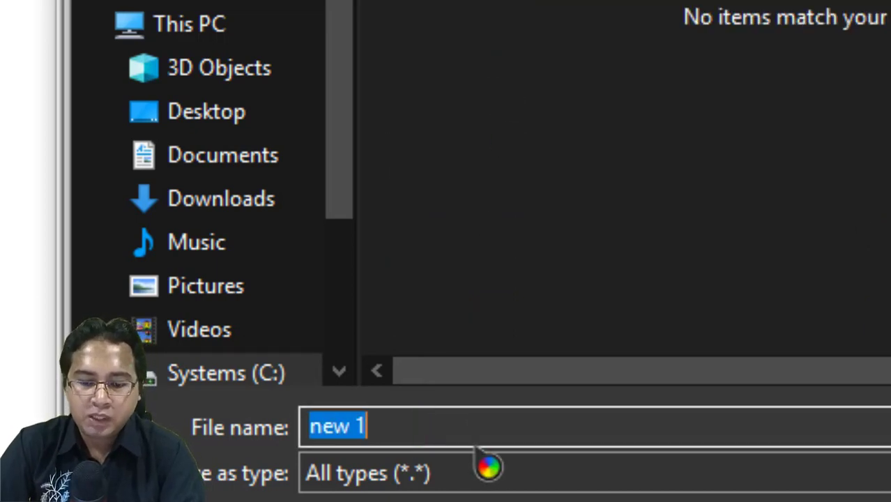
type("index.php")
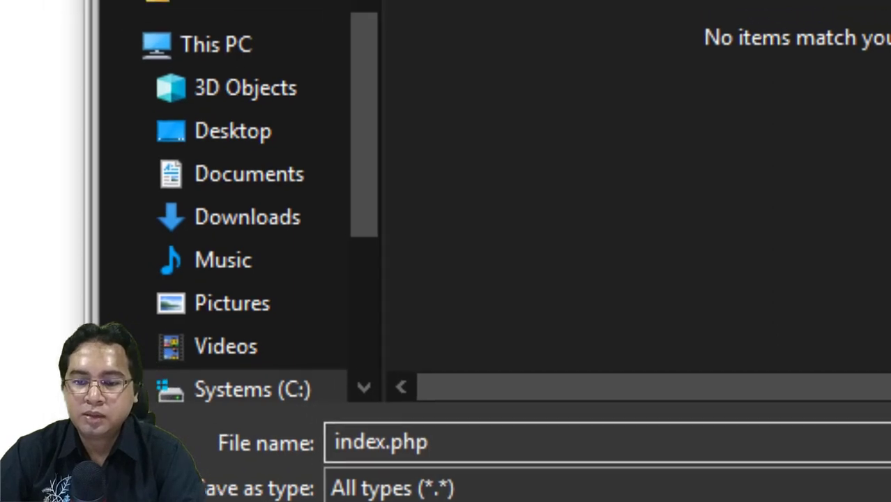
key("Return")
left_click(816, 380)
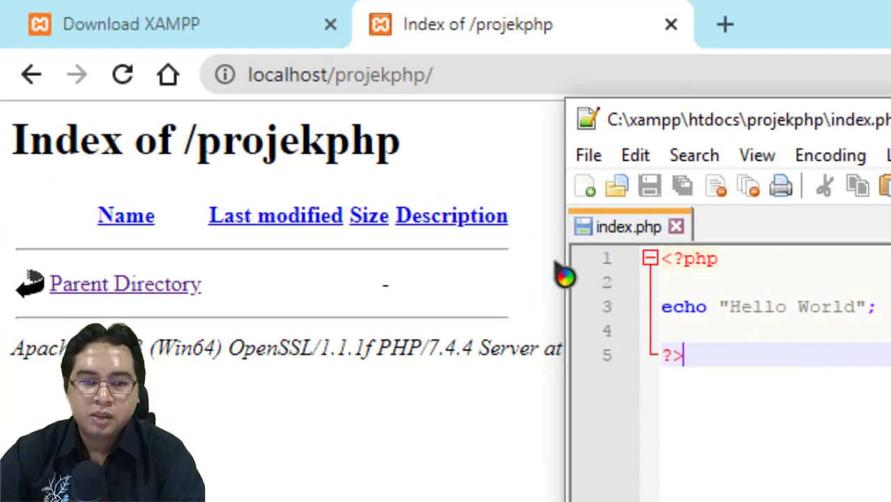
- Switch to the browser, reload localhost/projekphp and check the script's output text
left_click(359, 265)
left_click(124, 77)
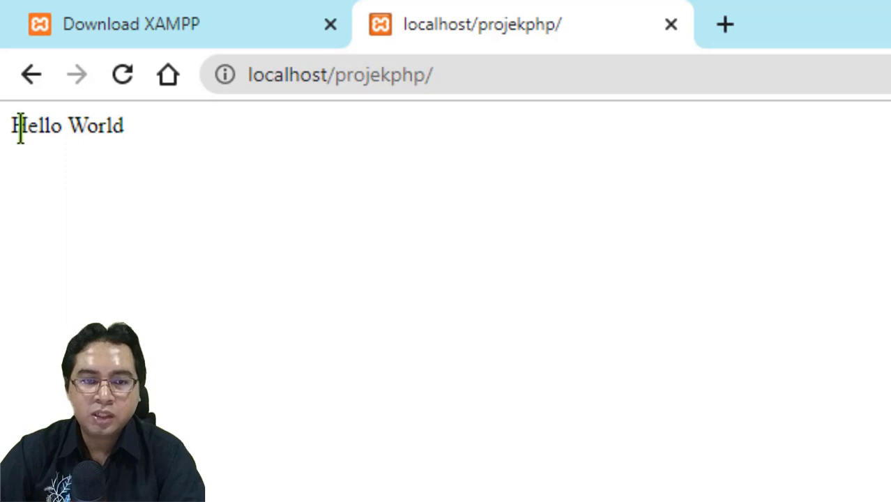
left_click_drag(20, 127, 122, 130)
left_click(210, 166)
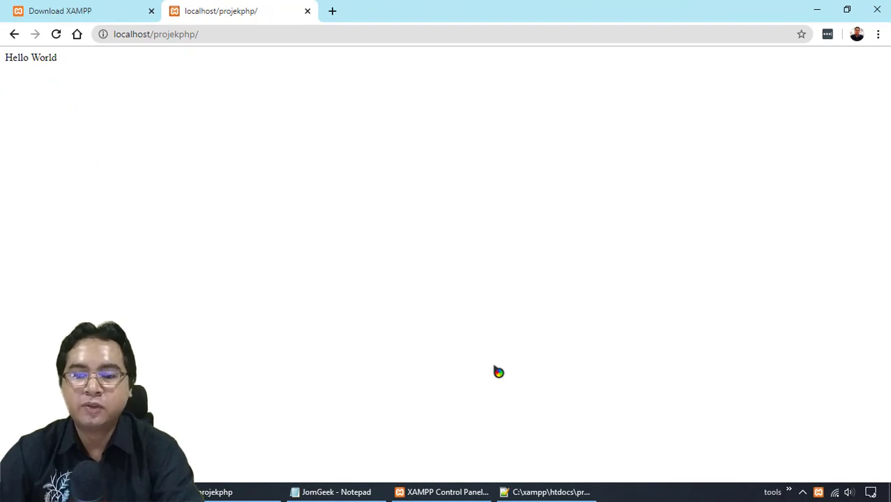
- Bring the index.php code and the XAMPP Control Panel forward, and open the MySQL module's admin page, phpMyAdmin
left_click(548, 492)
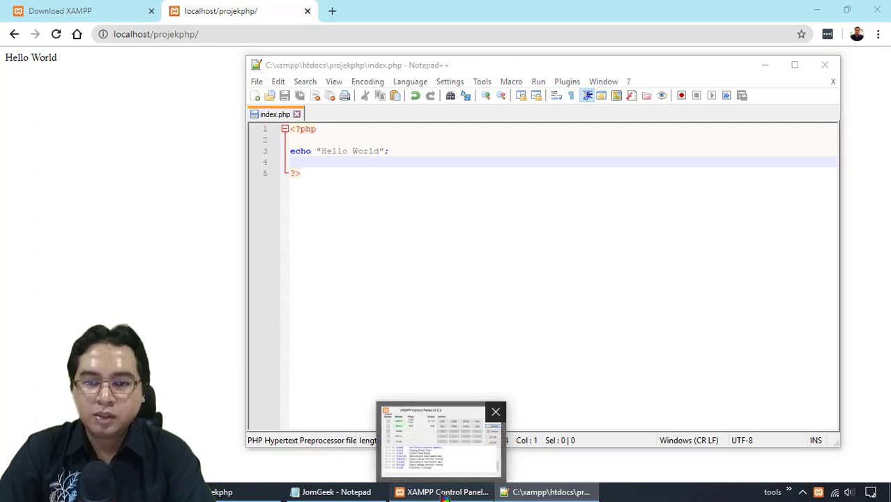
left_click(446, 493)
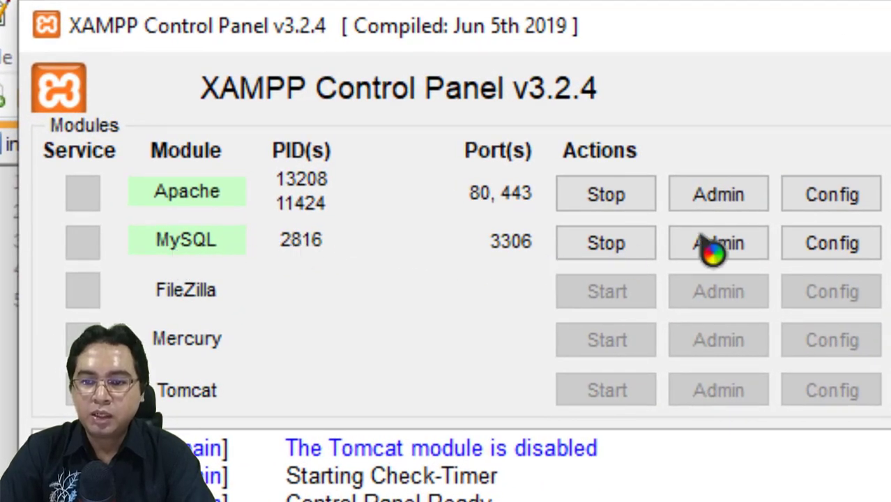
left_click(730, 253)
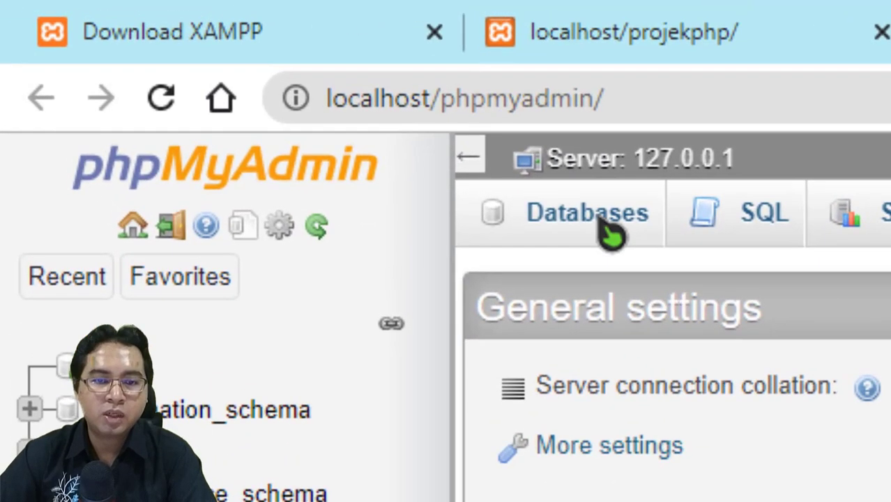
- Open phpMyAdmin's Databases page and examine the database creation form and the page address
left_click(240, 85)
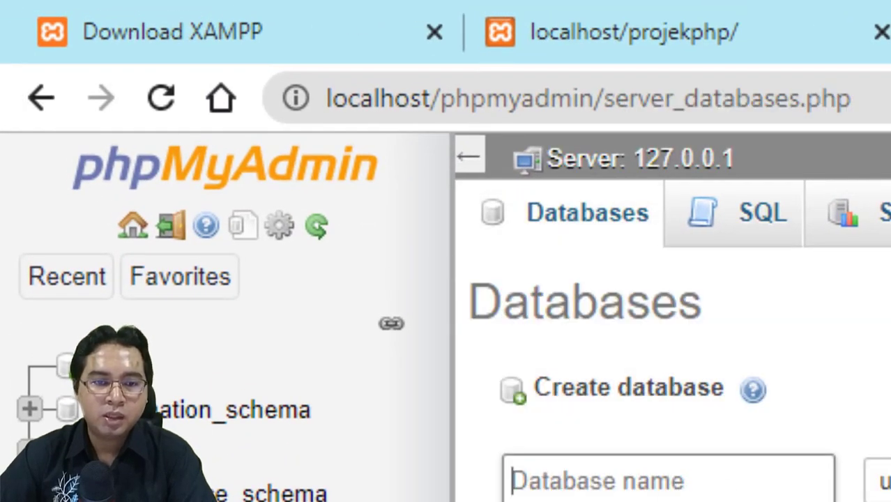
left_click(604, 494)
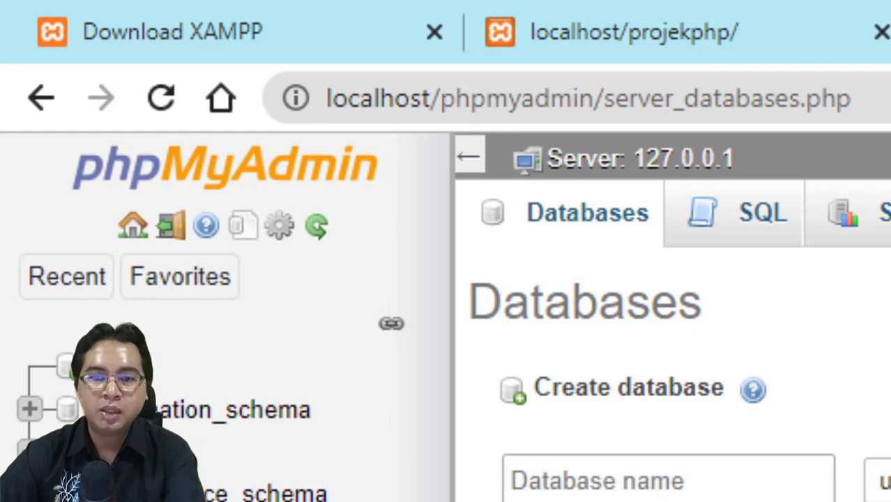
left_click(523, 99)
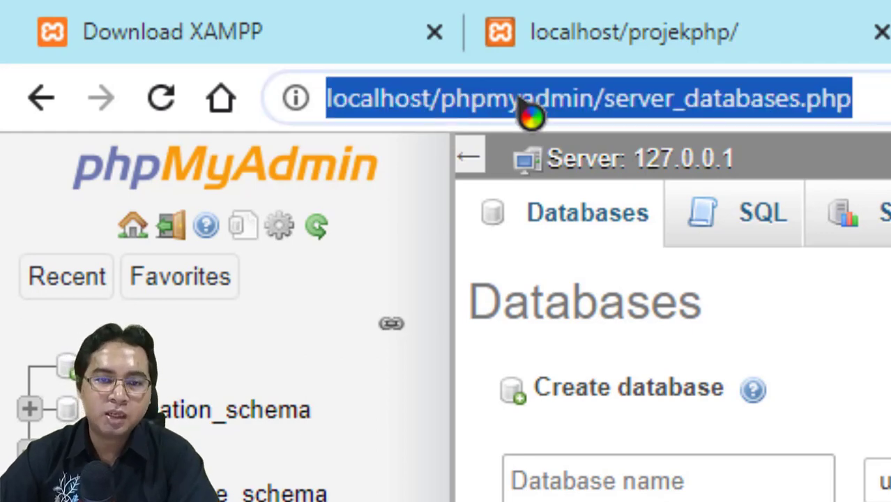
double_click(528, 99)
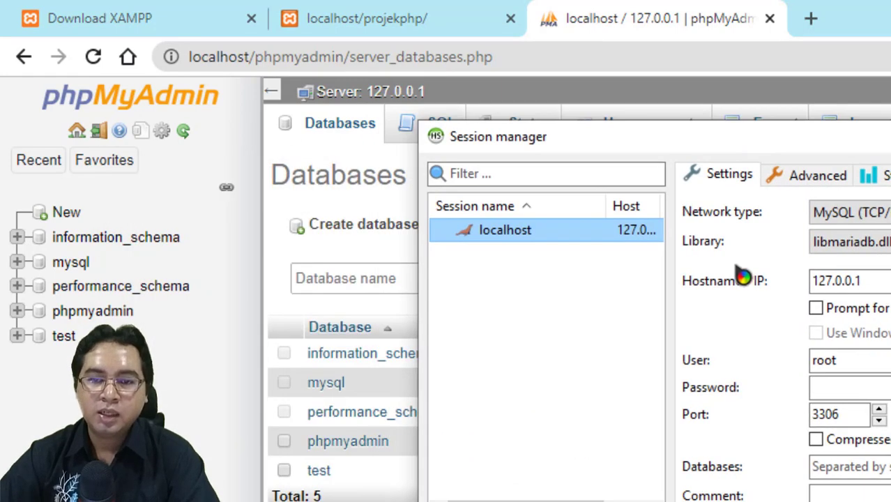
- Reposition the HeidiSQL Session manager window to examine the localhost session's connection settings
left_click_drag(517, 143, 531, 188)
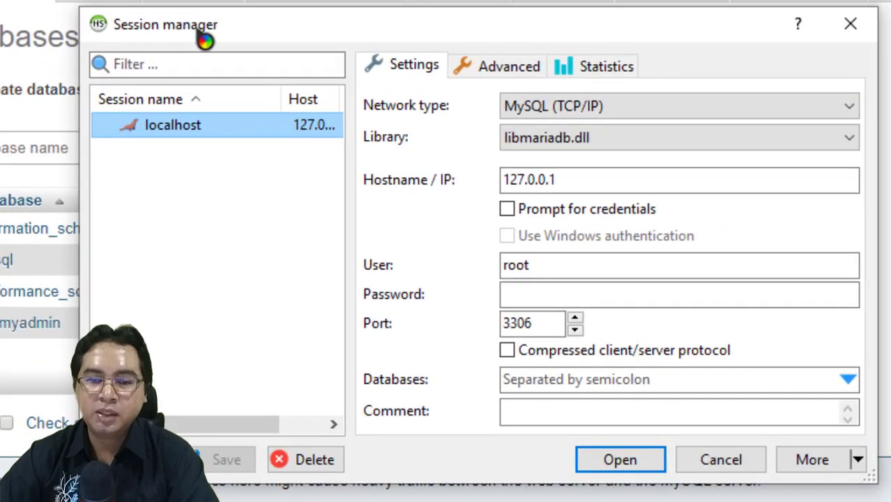
left_click_drag(204, 40, 147, 26)
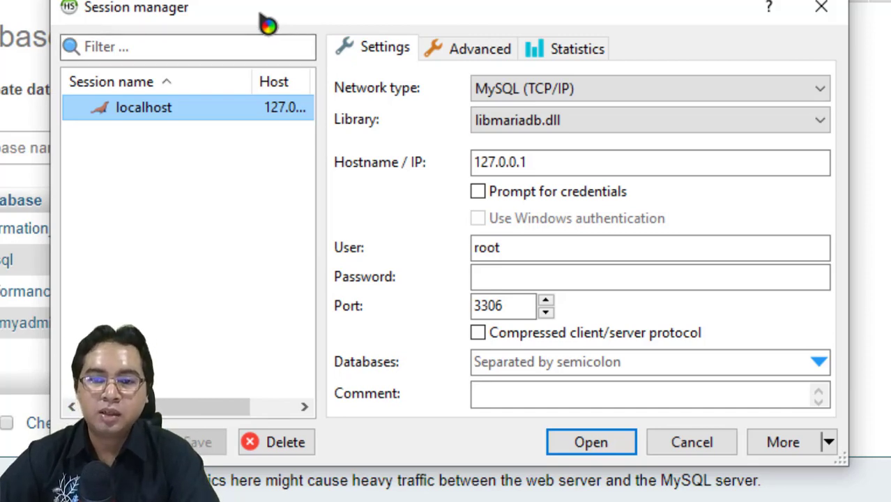
- Move the Session manager window clear of the phpMyAdmin page and open the localhost session at 127.0.0.1 as root
left_click_drag(267, 24, 207, 0)
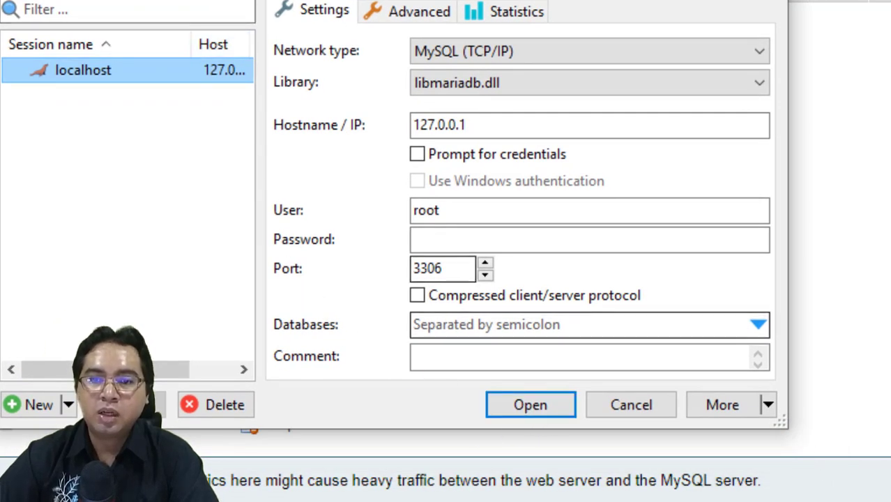
left_click_drag(274, 0, 486, 115)
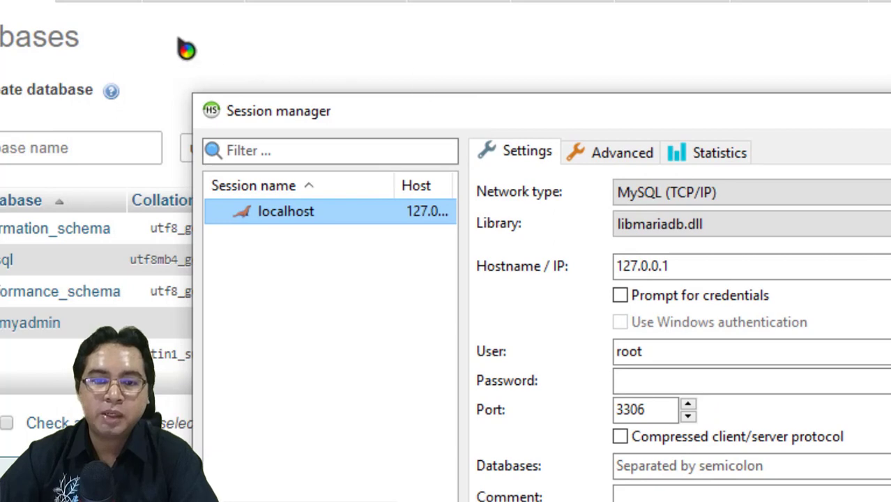
left_click_drag(388, 111, 77, 0)
left_click(423, 401)
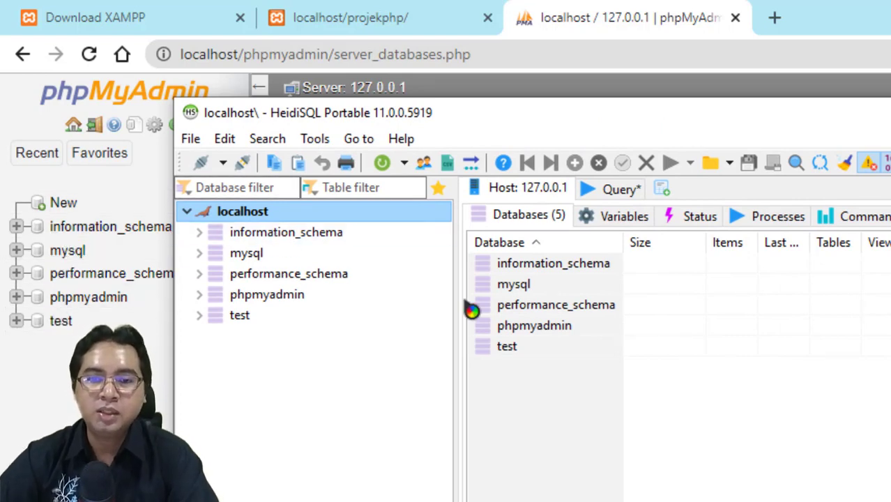
- Browse the mysql, information_schema, performance_schema and phpmyadmin databases in the localhost session, ending on phpmyadmin's table list
left_click(248, 256)
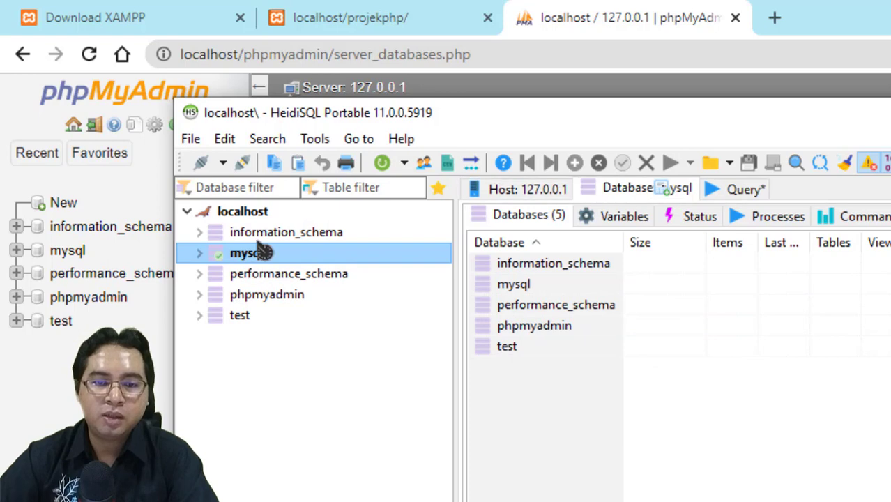
left_click(254, 242)
left_click(256, 279)
left_click(258, 296)
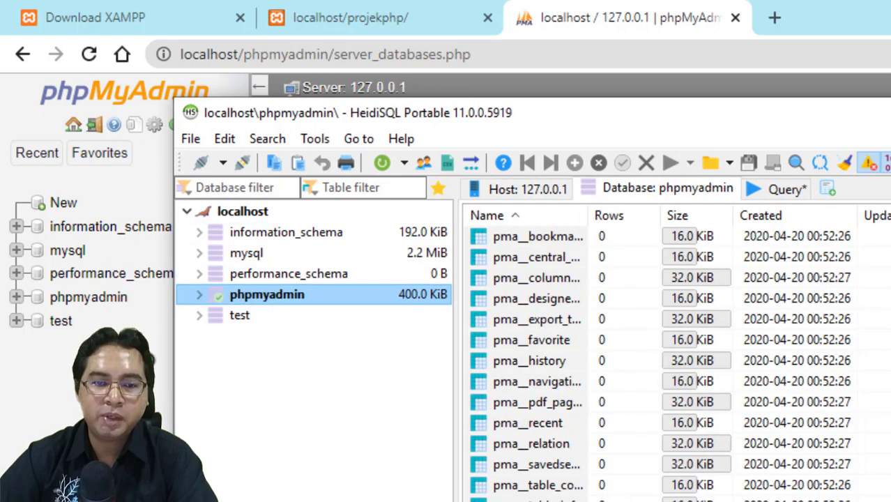
- Switch to phpMyAdmin, browse performance_schema's cond_instances table, and compare with HeidiSQL before putting its window away
left_click(87, 311)
left_click(87, 273)
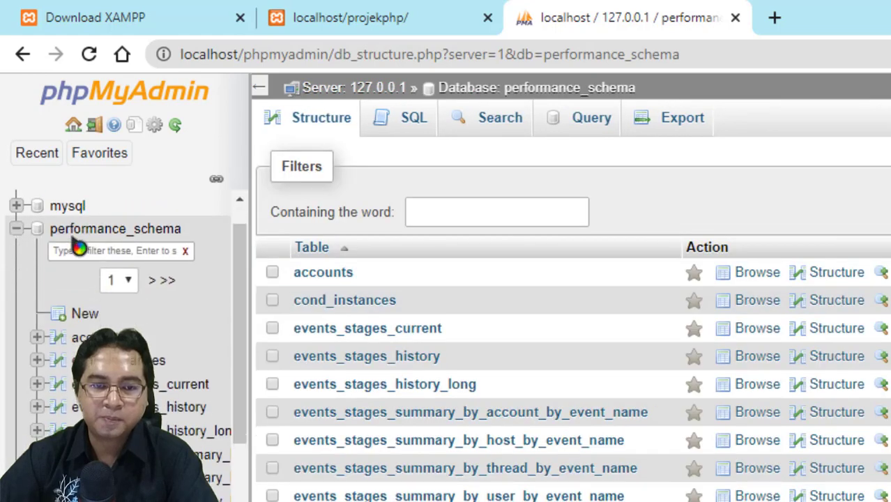
left_click(115, 357)
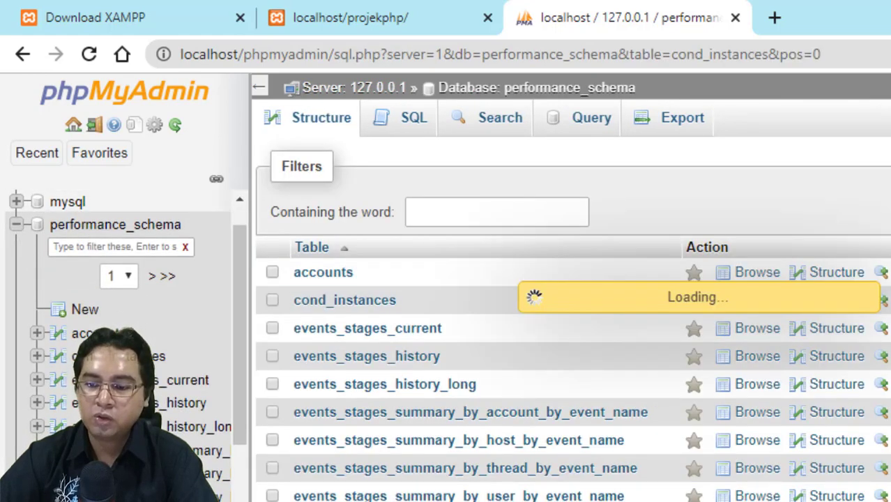
key("alt+Tab")
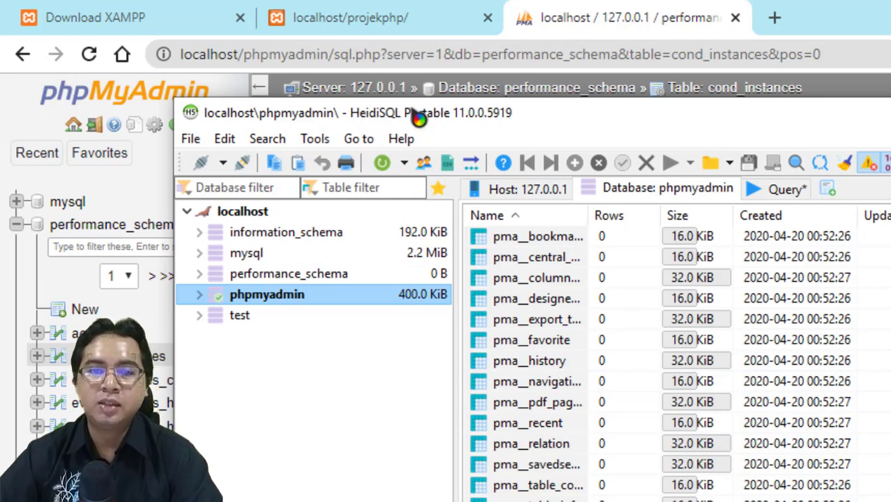
left_click(884, 43)
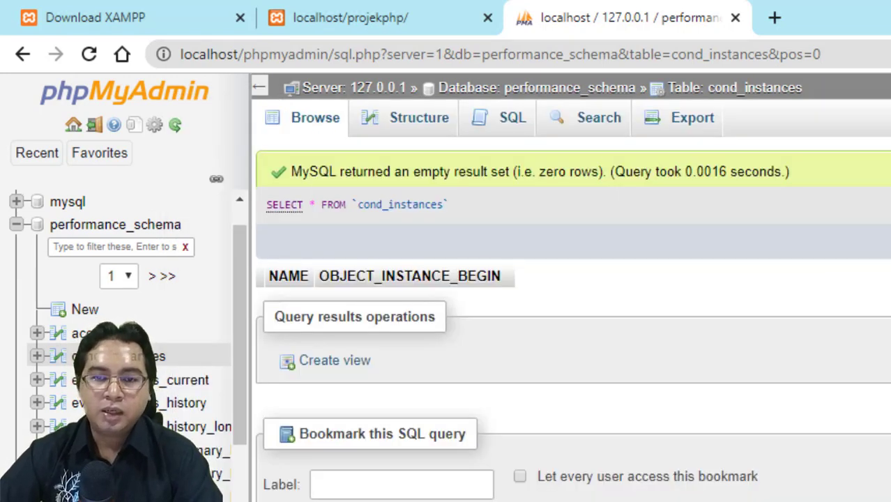